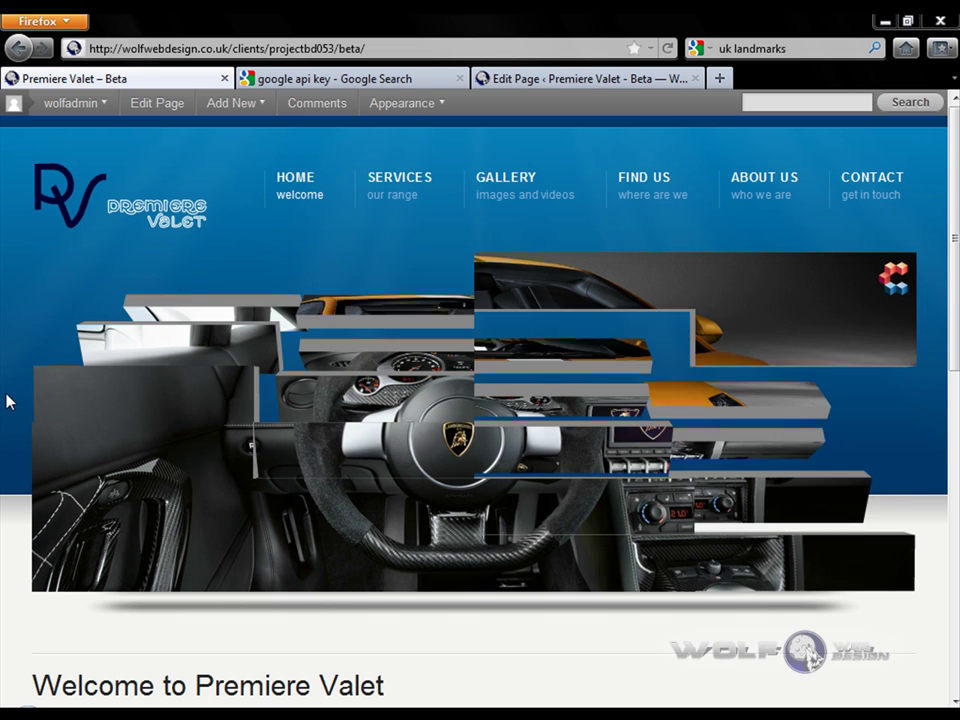
Open the site's Find us page and scroll to its map.
left_click(646, 191)
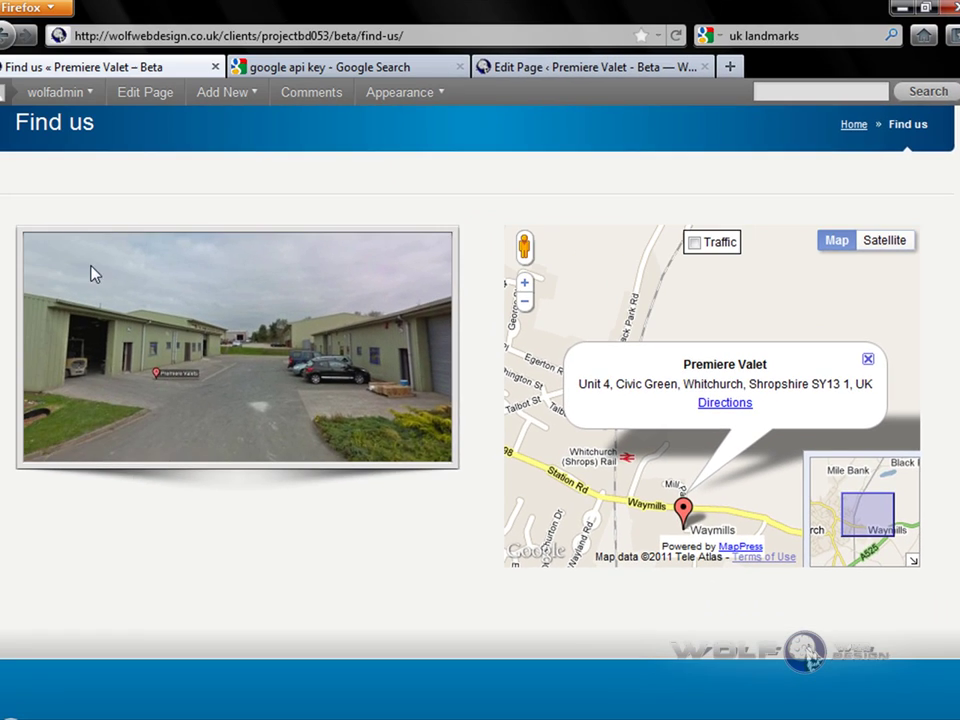
scroll(189, 296, "up", 4)
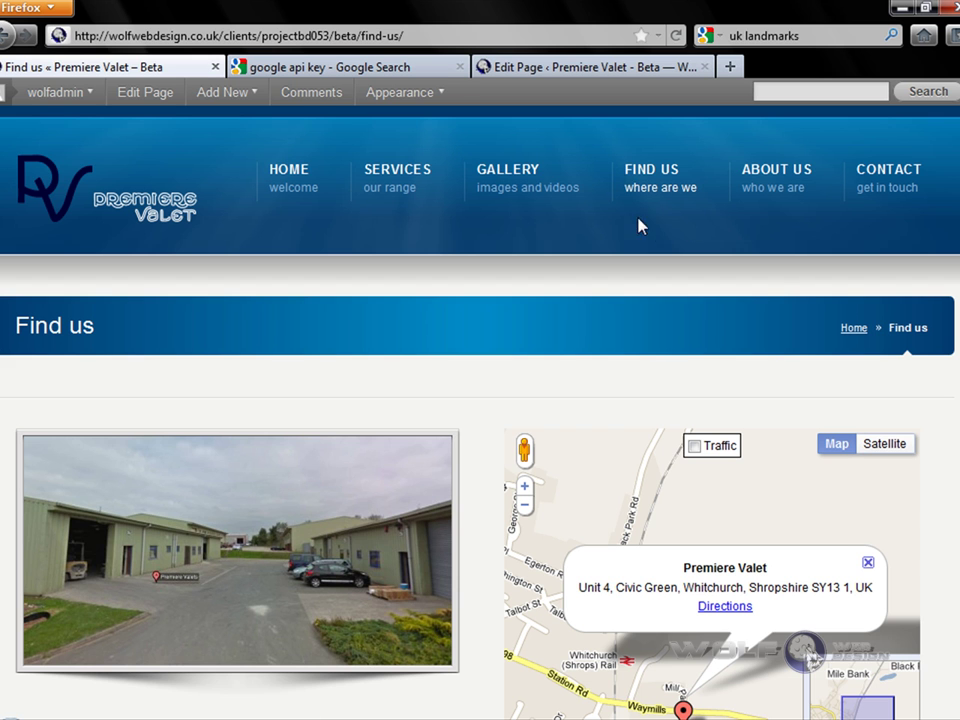
scroll(575, 270, "down", 2)
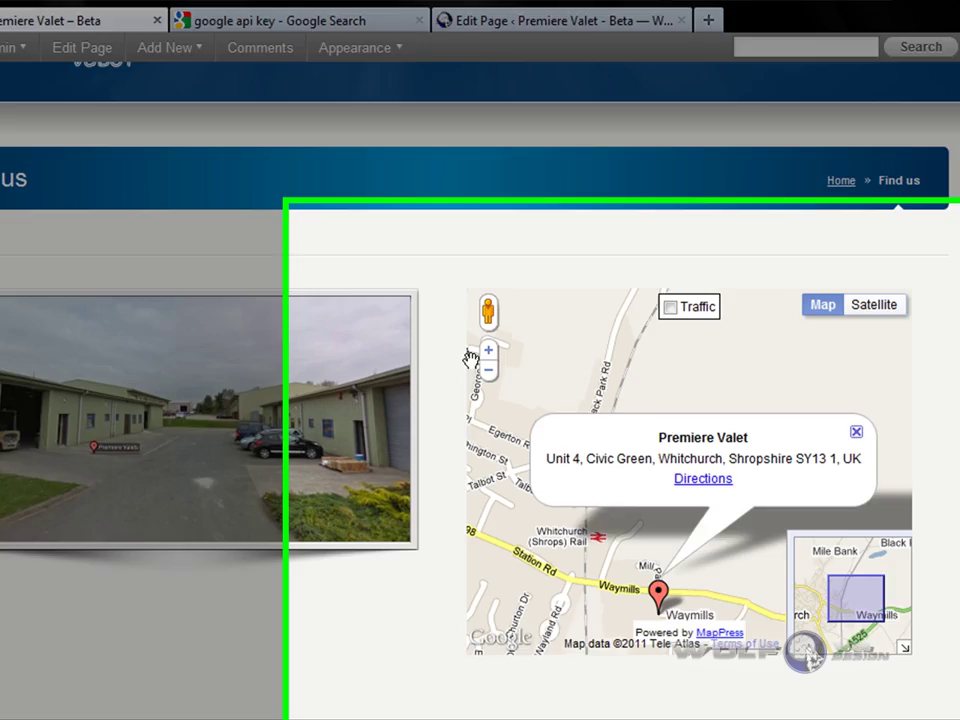
left_click_drag(742, 650, 655, 513)
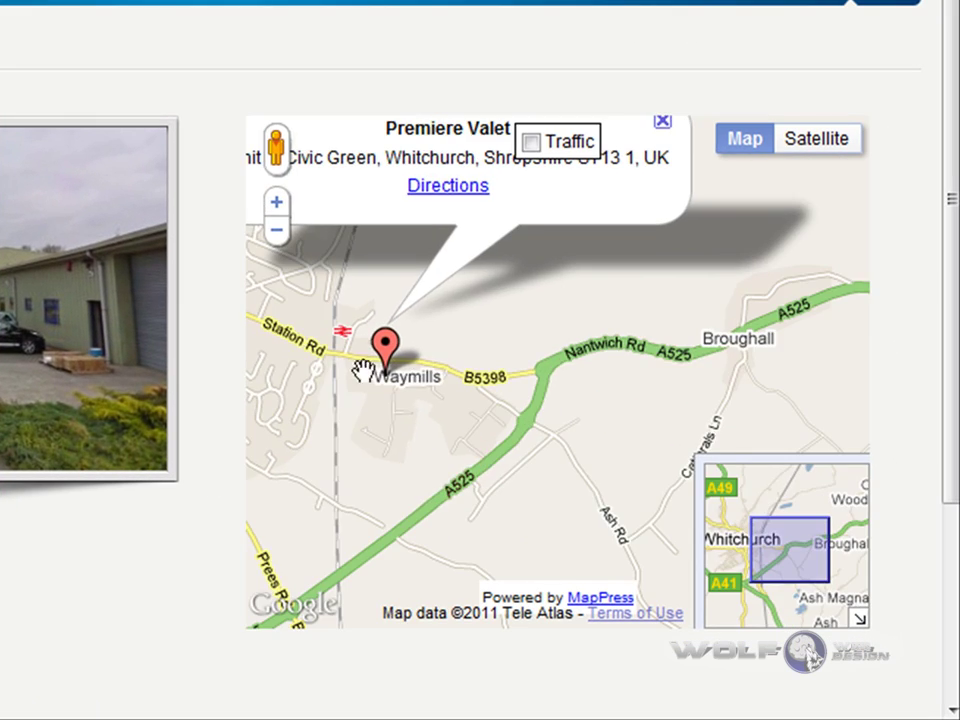
scroll(418, 424, "up", 1)
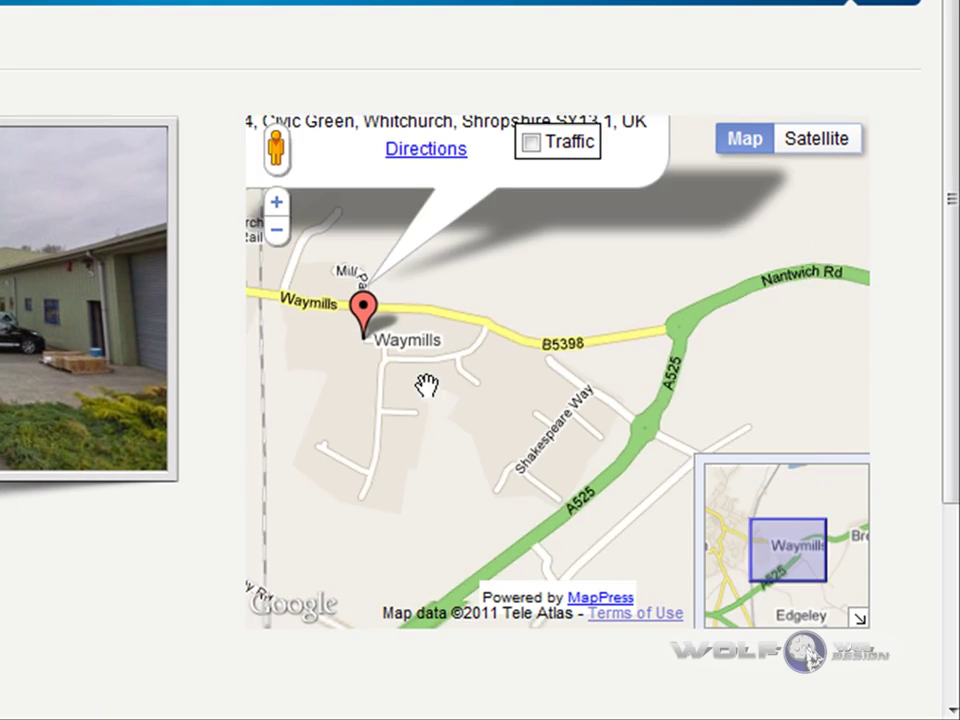
Pan and zoom the map in on the Waymills site, reopening the Premiere Valet info bubble.
left_click_drag(426, 386, 574, 461)
left_click(530, 437)
double_click(530, 437)
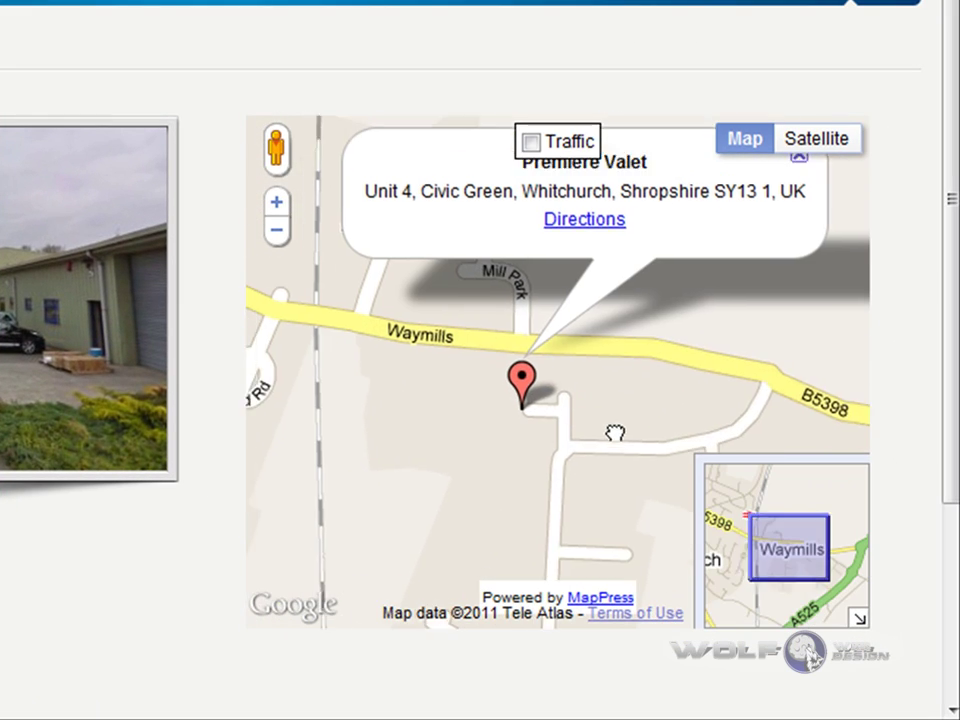
double_click(505, 355)
scroll(595, 425, "down", 1)
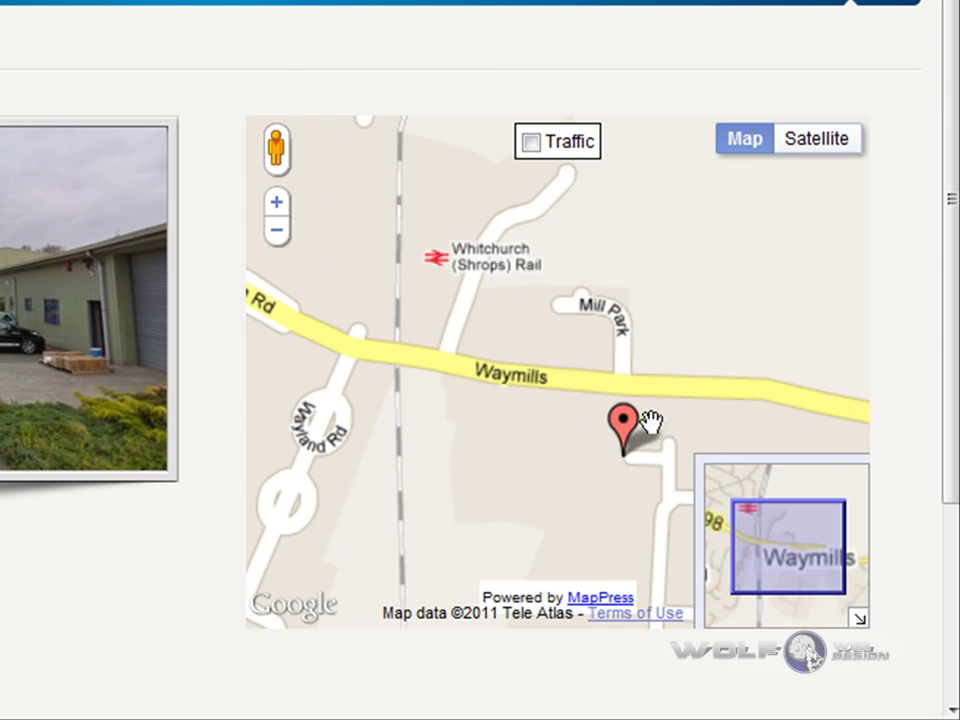
left_click(640, 418)
Try satellite imagery and the traffic overlay, then return to the plain road map.
left_click(820, 142)
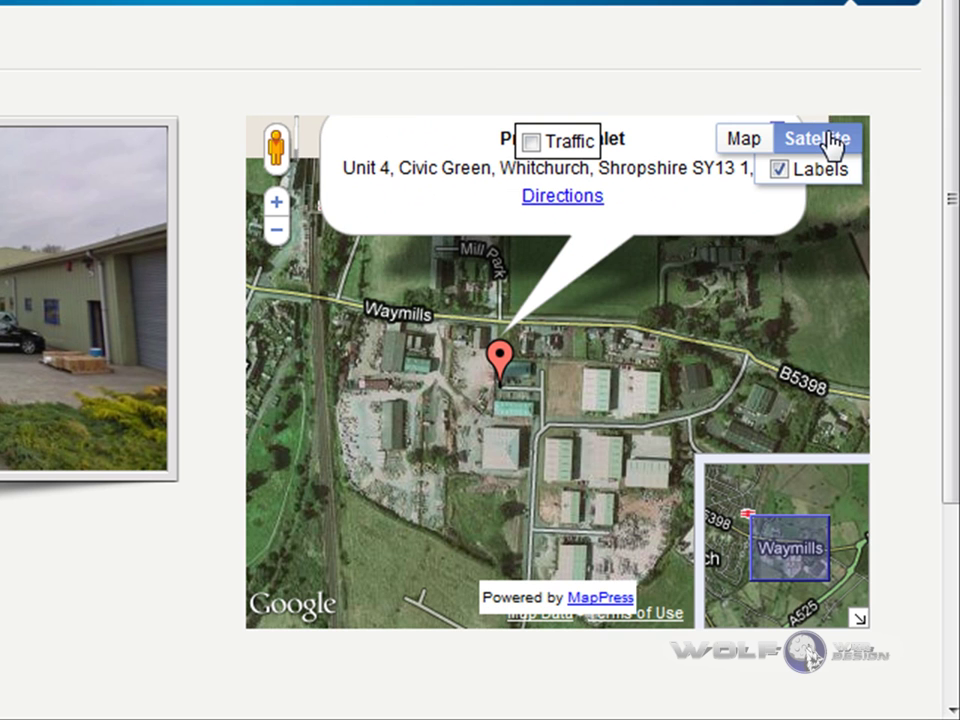
left_click(744, 141)
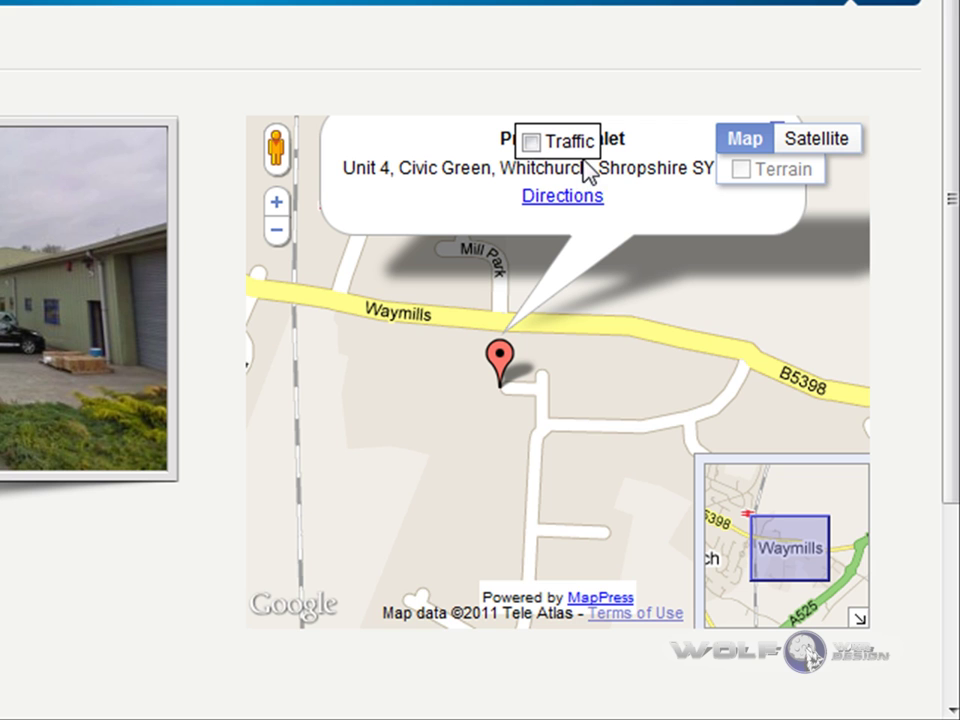
left_click(531, 142)
left_click(531, 142)
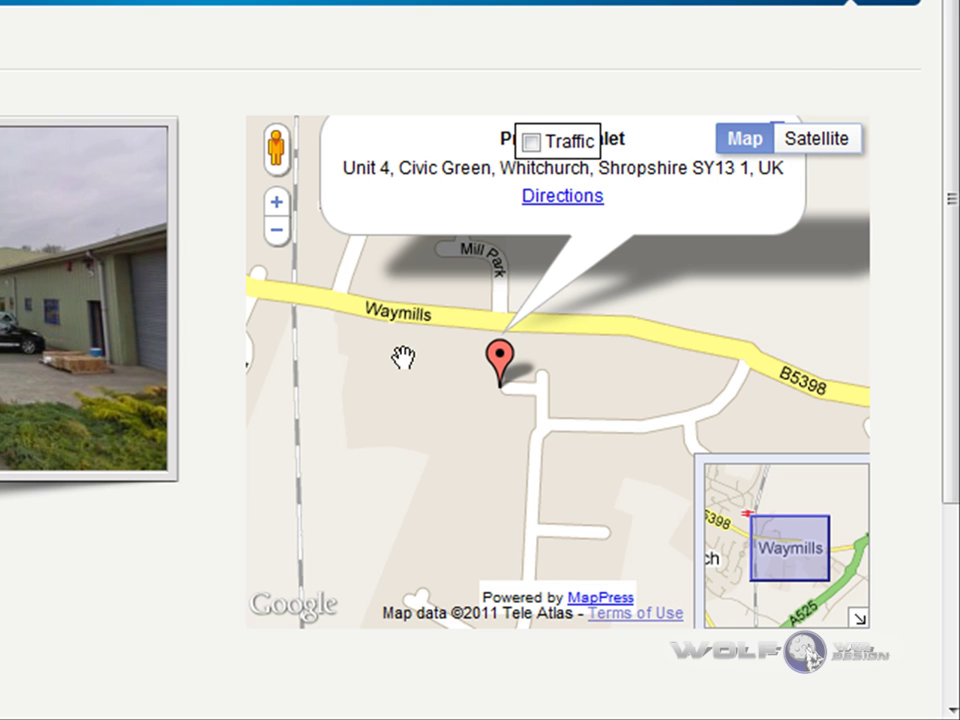
Look around the Street View panorama of the road by the business, then return to the map.
left_click_drag(525, 414, 519, 407)
left_click_drag(277, 150, 516, 350)
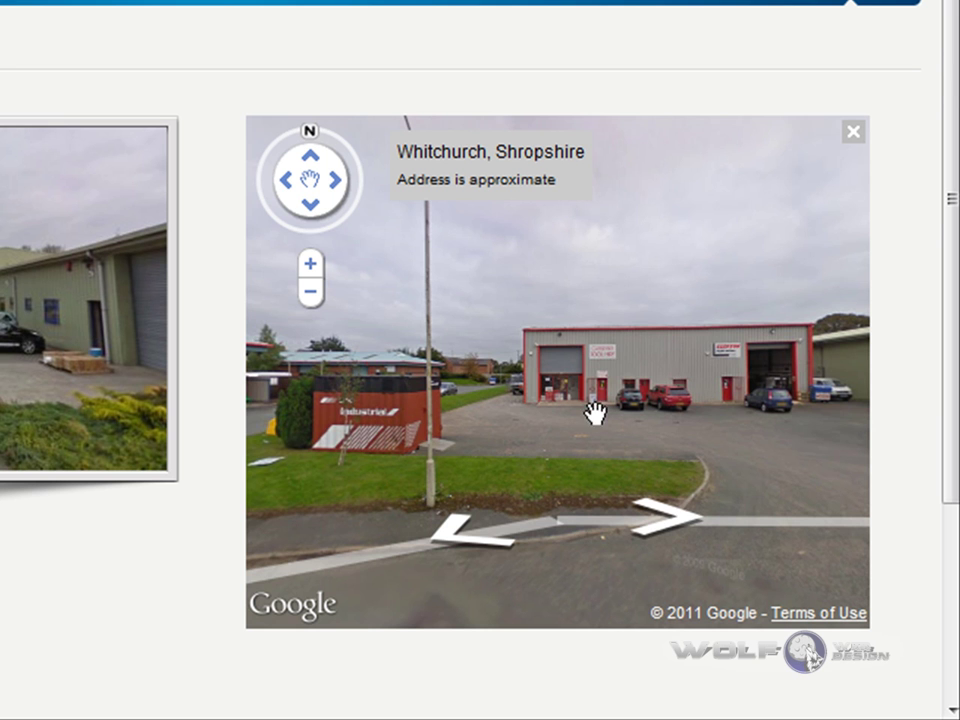
left_click_drag(704, 374, 420, 462)
left_click(852, 132)
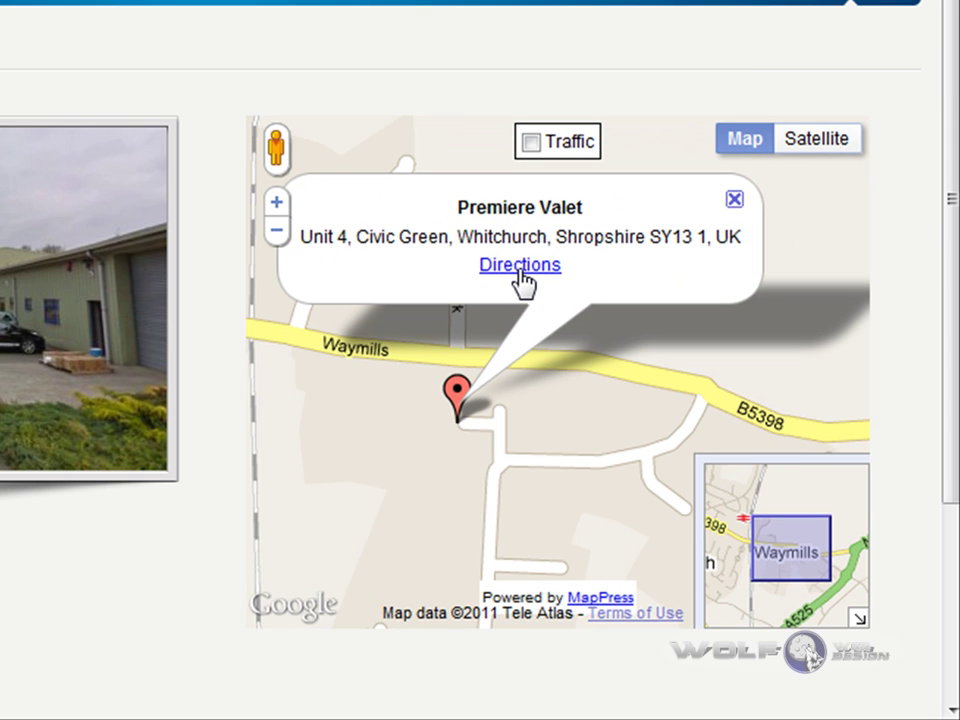
Request directions from Telford to the Premiere Valet address.
left_click(520, 266)
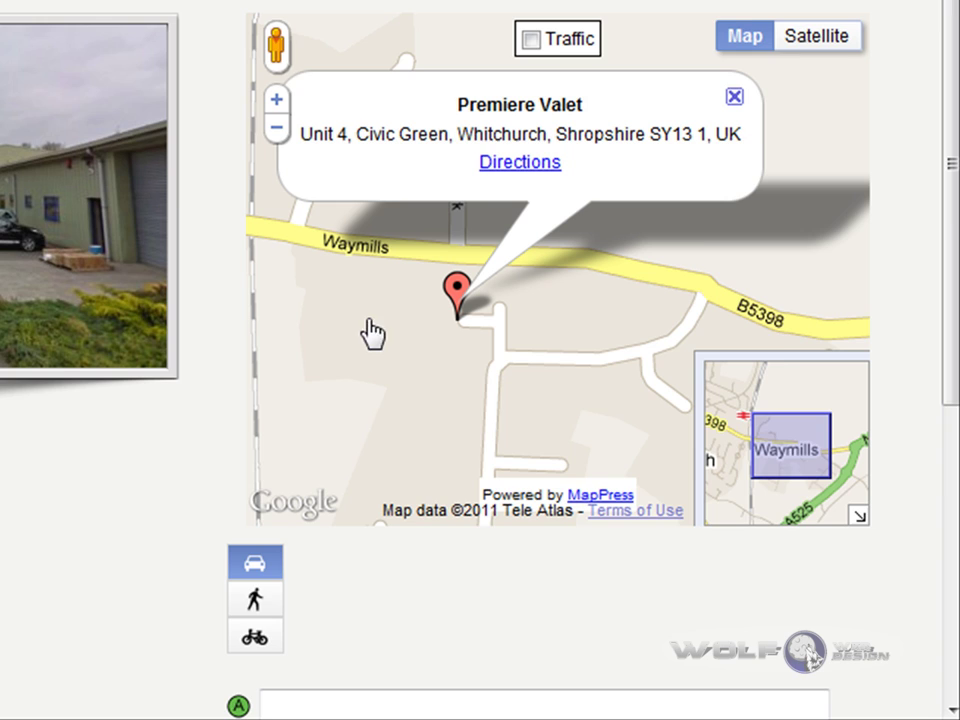
scroll(200, 515, "down", 3)
left_click(306, 546)
left_click(308, 545)
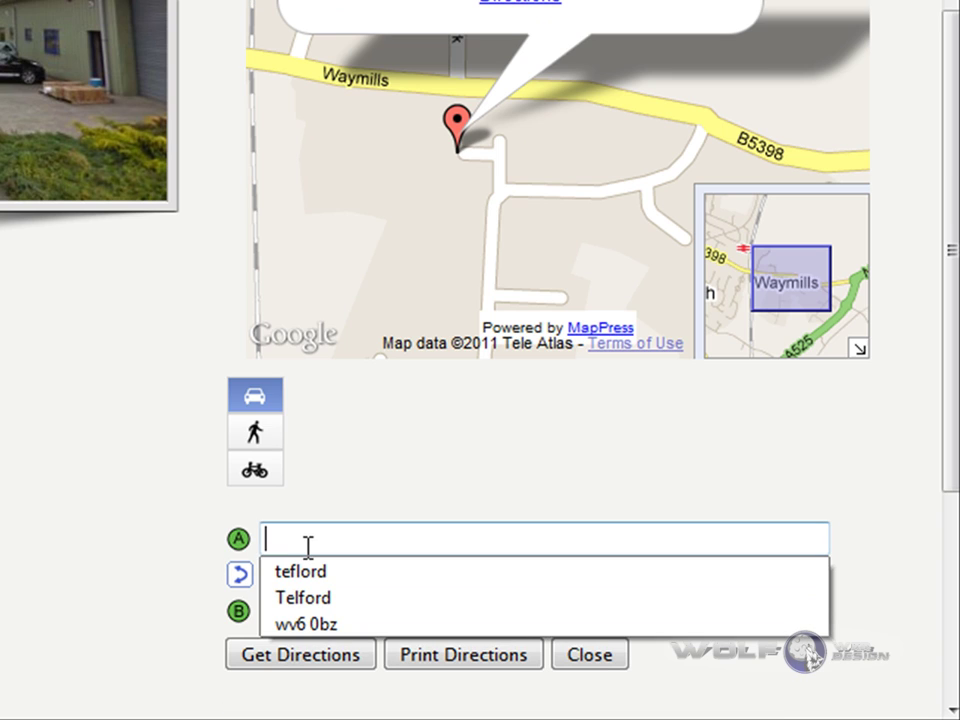
type("Tel")
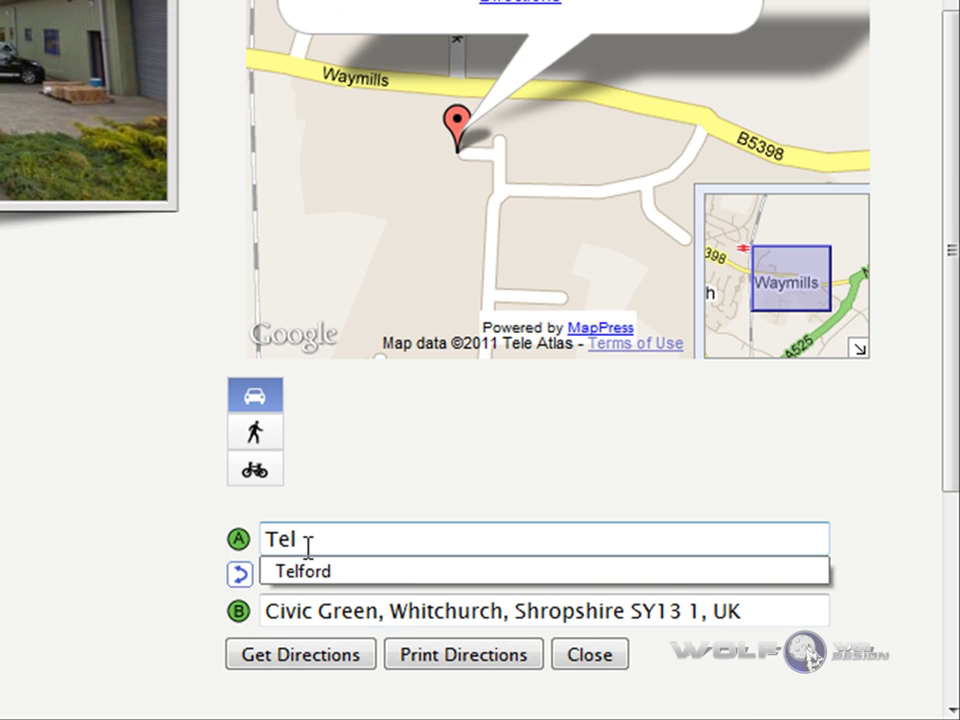
type("ford")
left_click(284, 652)
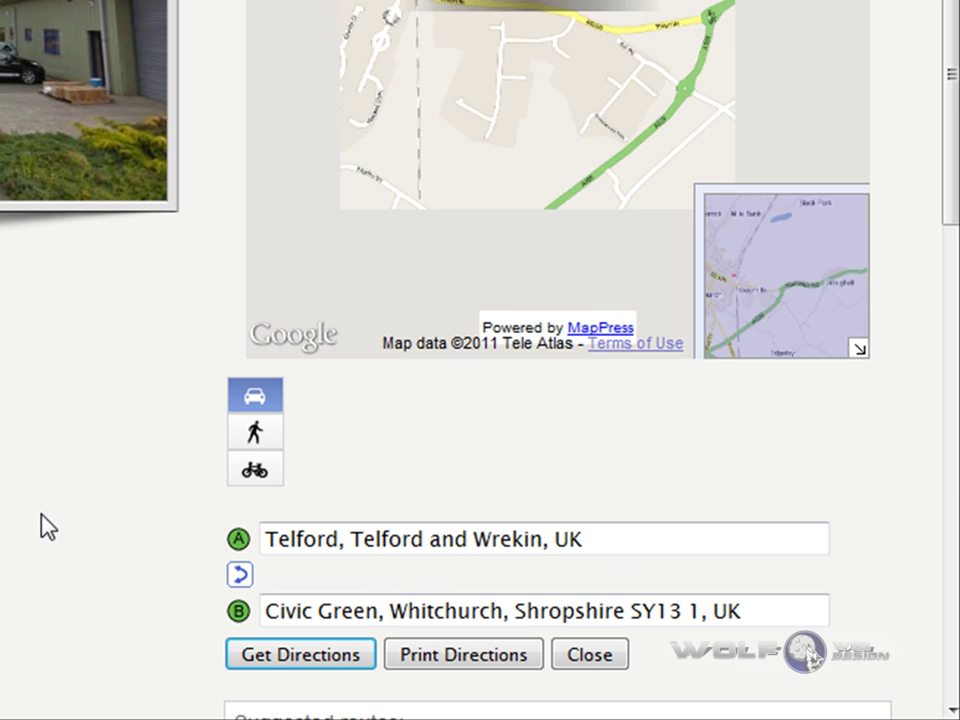
Review the suggested A442 routes and the turn-by-turn directions.
scroll(489, 81, "up", 4)
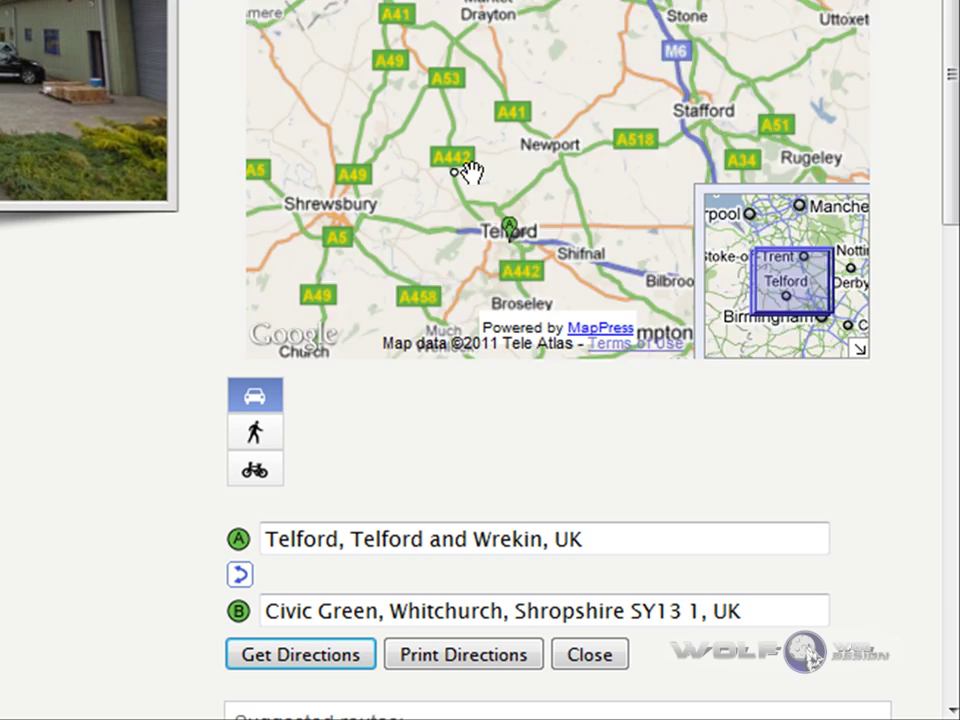
scroll(530, 188, "down", 4)
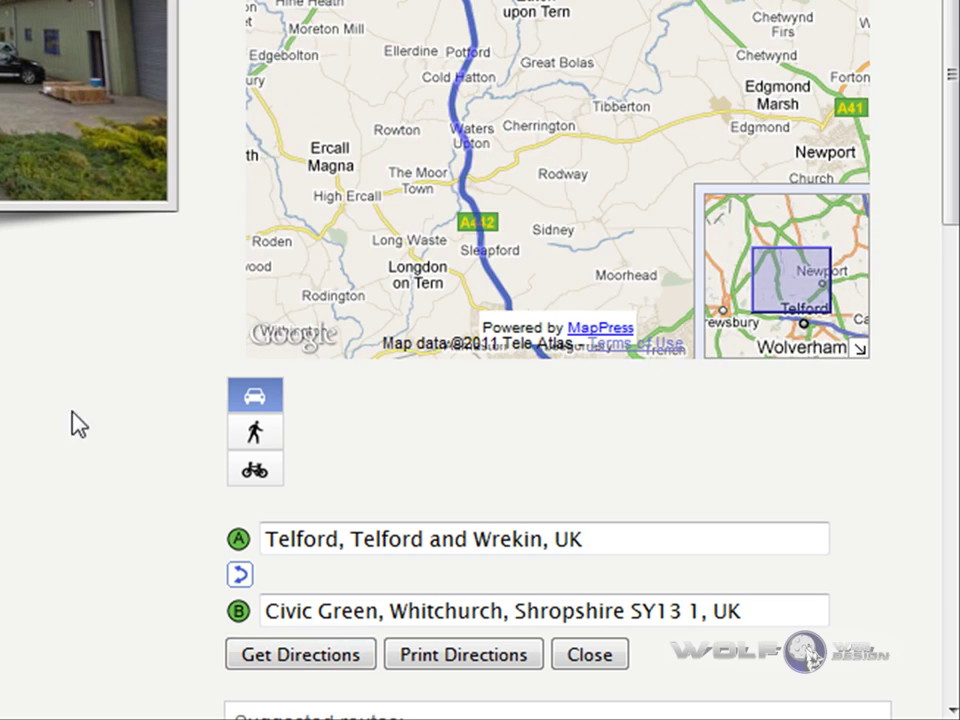
scroll(68, 430, "down", 6)
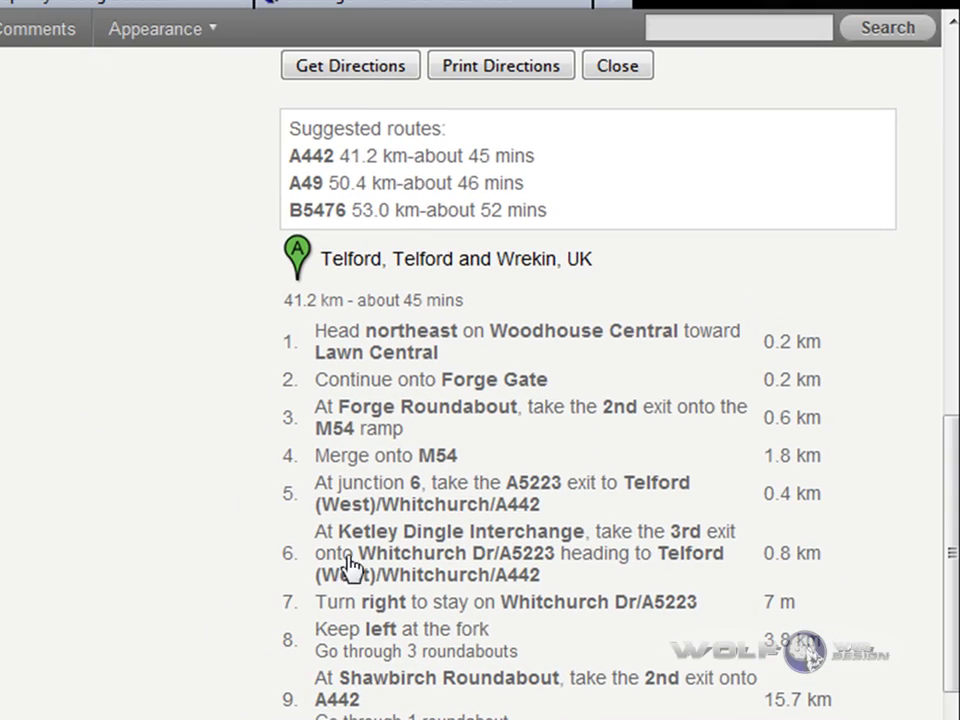
left_click_drag(952, 436, 955, 197)
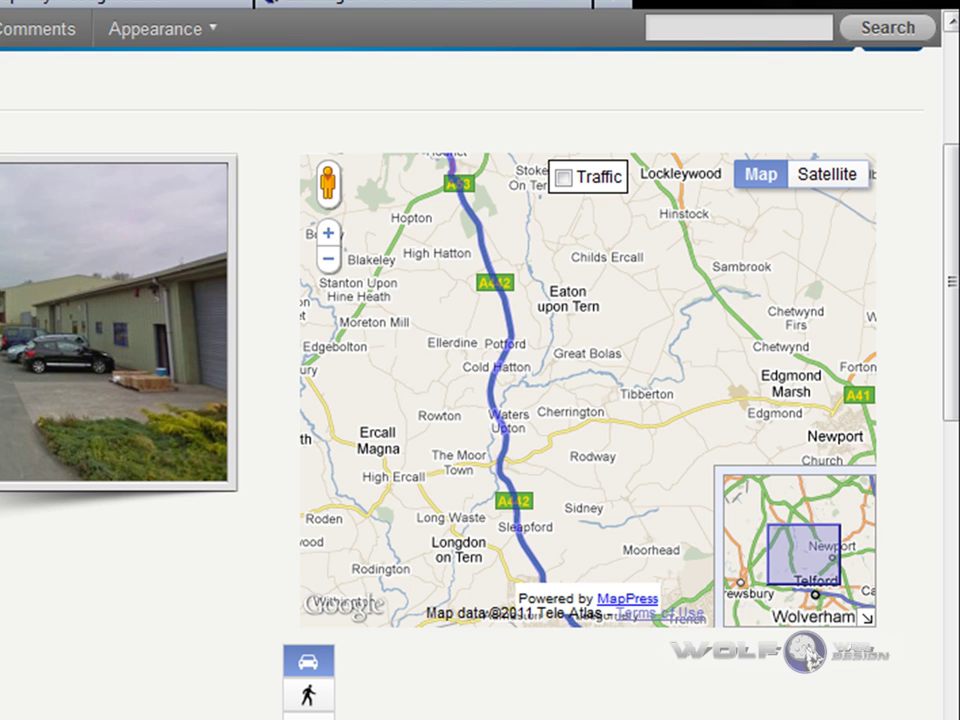
Pan the route map north and zoom in on its final leg to marker B at Waymills.
scroll(926, 231, "up", 3)
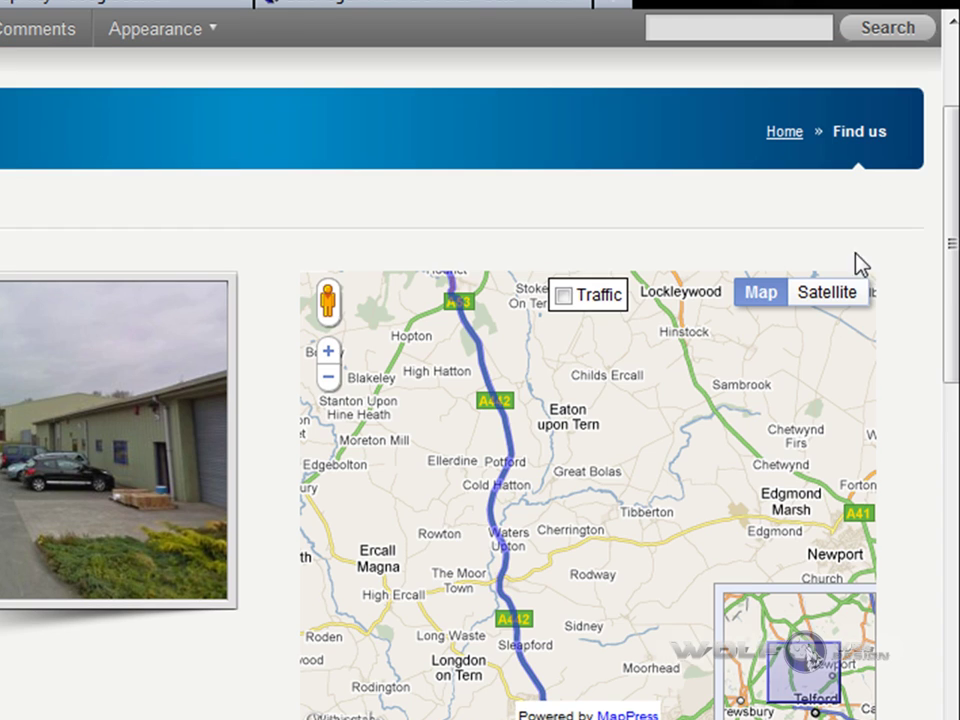
mouse_move(590, 447)
left_mouse_down()
mouse_move(624, 570)
mouse_move(620, 660)
left_mouse_up()
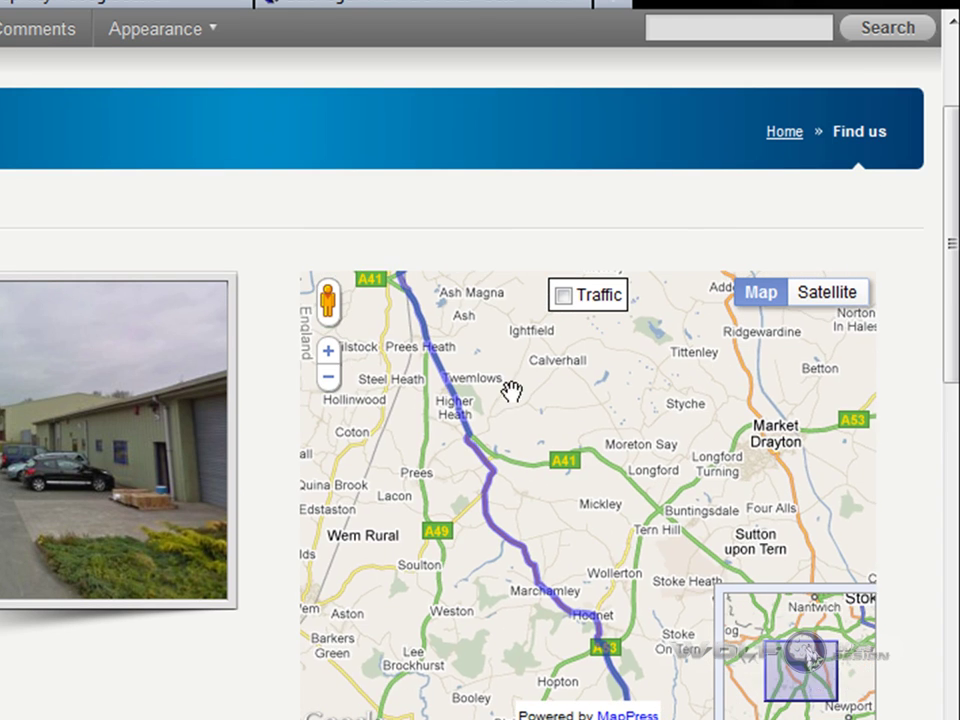
left_click_drag(512, 390, 583, 553)
left_click_drag(540, 418, 609, 514)
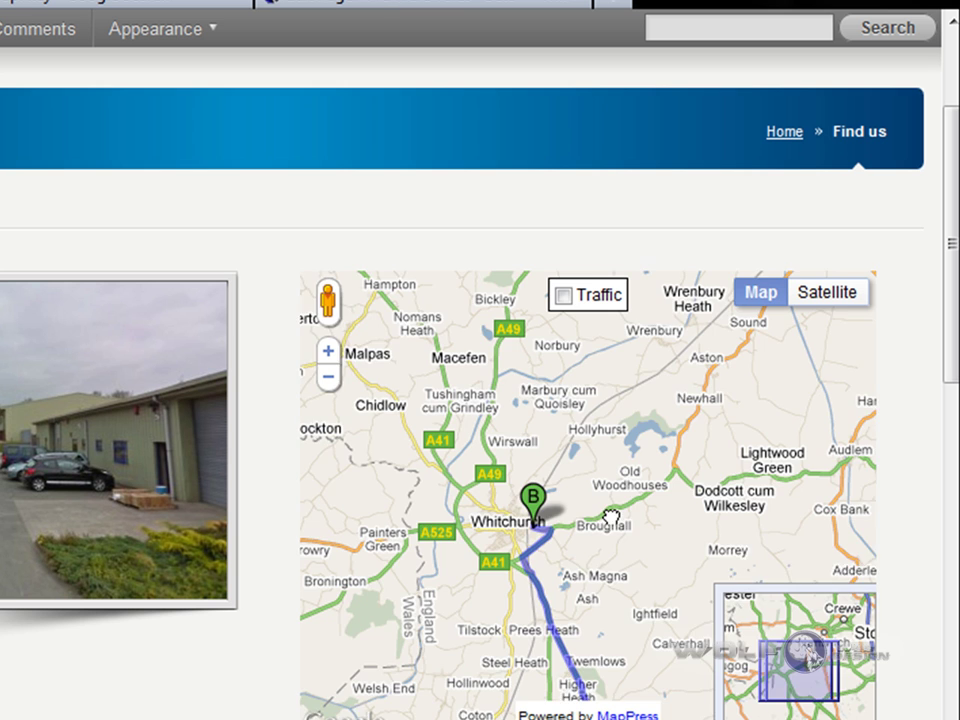
scroll(579, 540, "up", 1)
left_click_drag(544, 499, 604, 489)
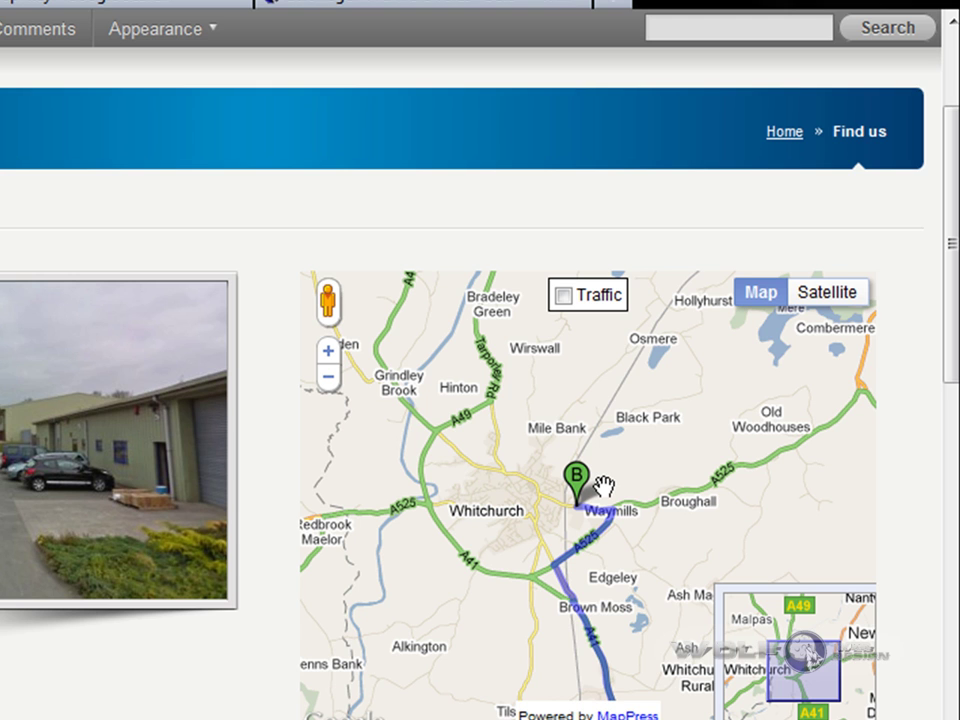
scroll(294, 384, "up", 5)
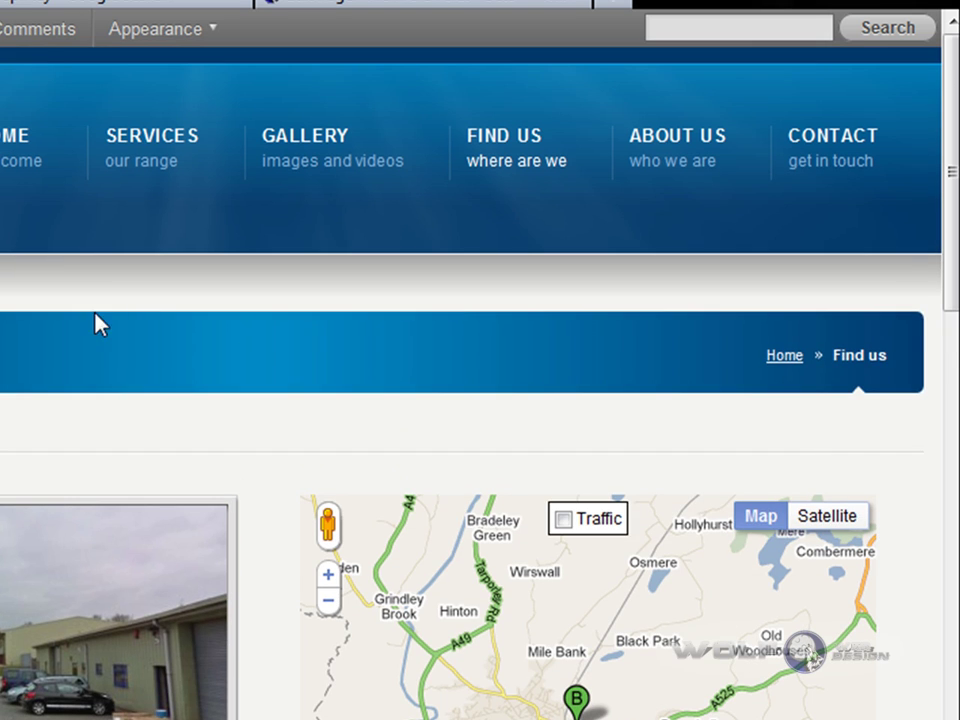
Go to the WordPress admin and view the installed plugins list.
left_click(354, 4)
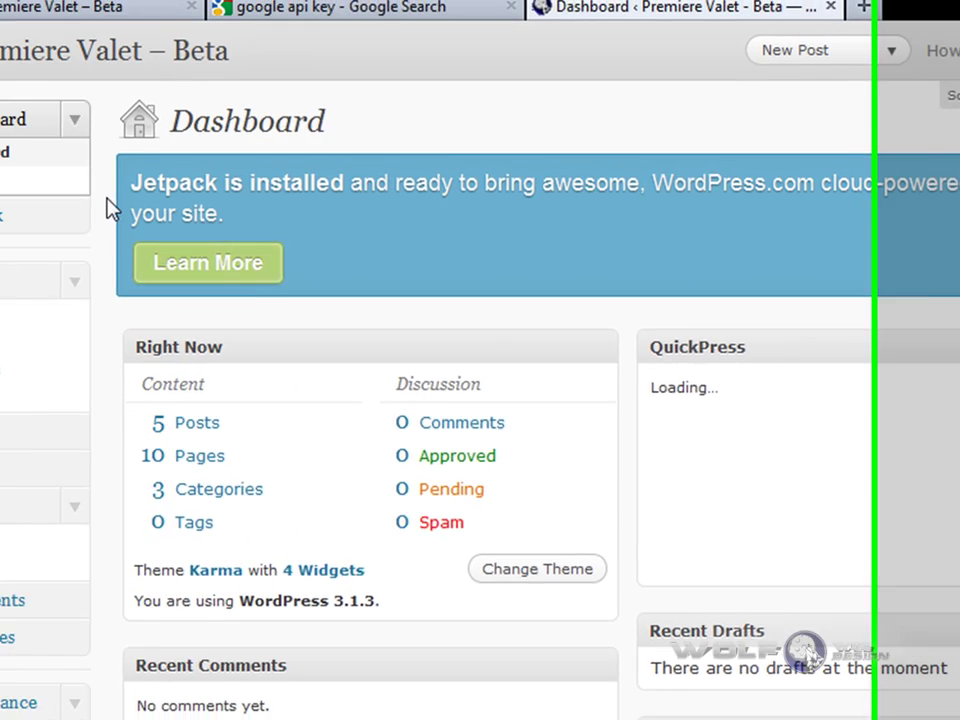
scroll(0, 200, "down", 5)
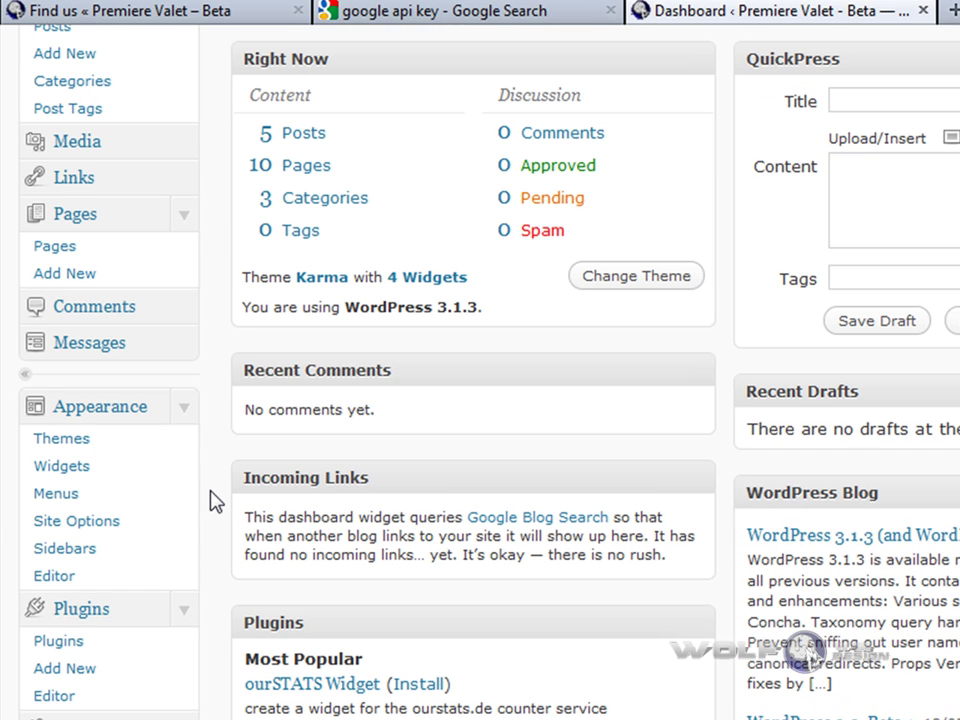
left_click(74, 647)
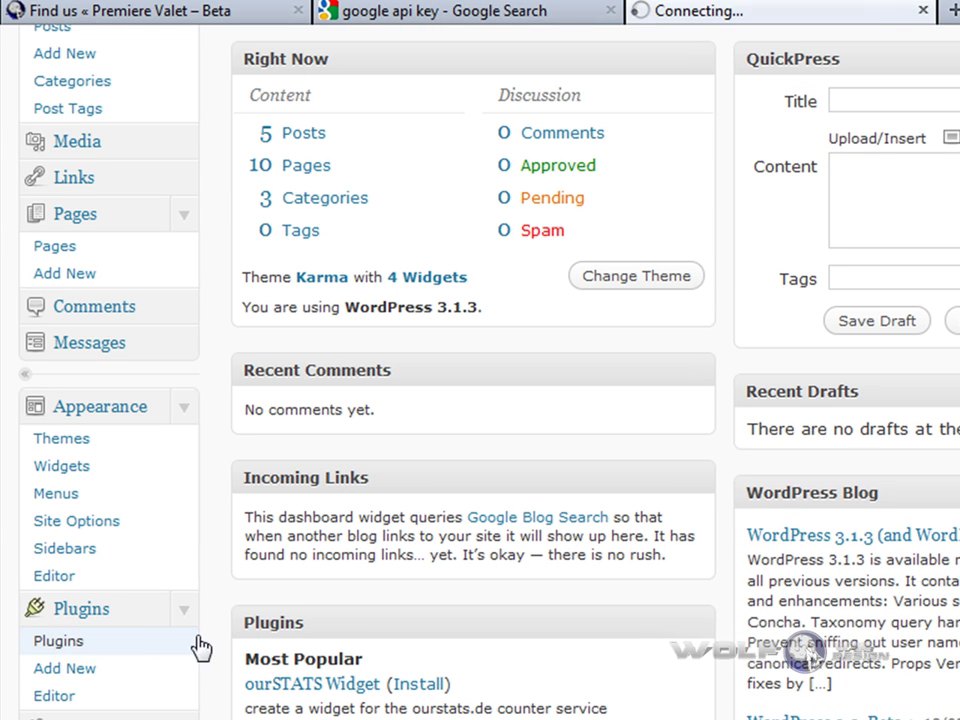
scroll(218, 640, "down", 3)
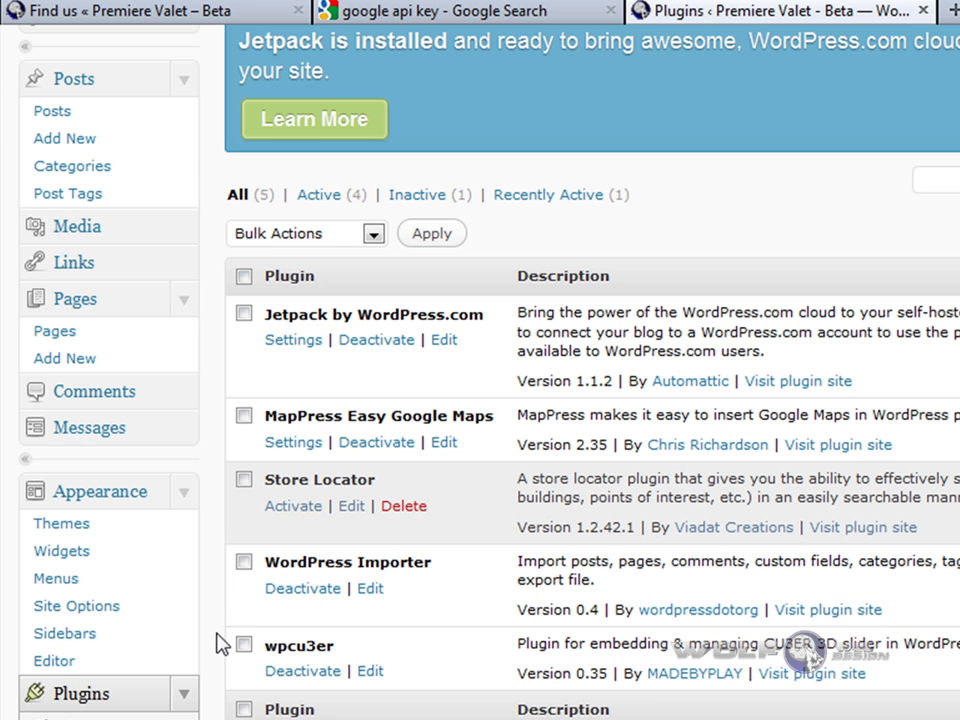
scroll(324, 201, "up", 3)
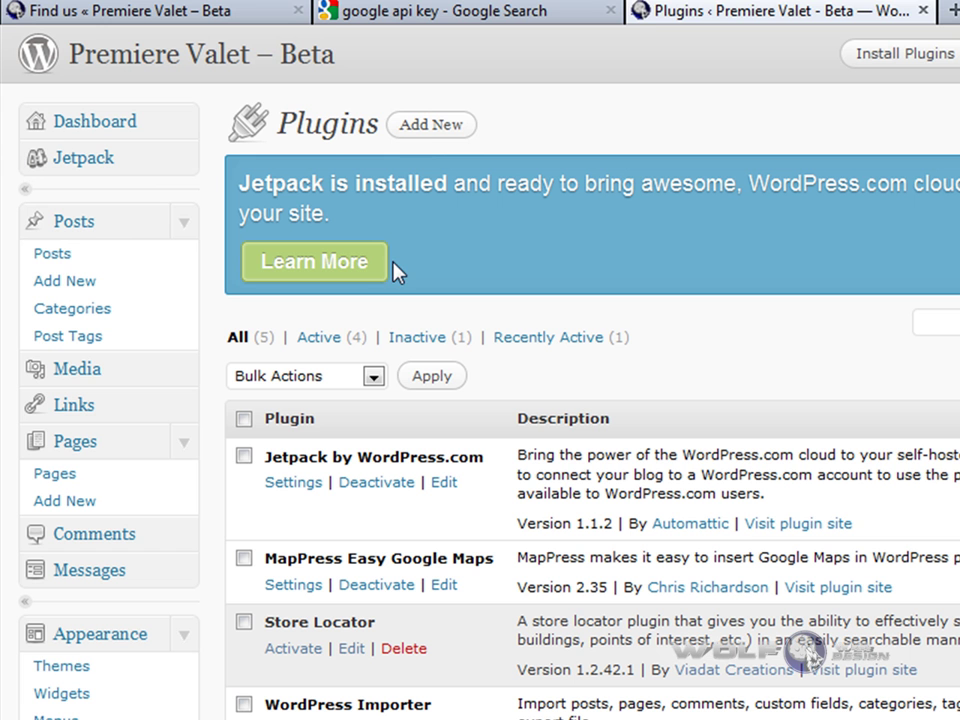
Search new plugins for 'MapPress Easy Google Maps', finding version 2.35 already installed.
left_click(420, 130)
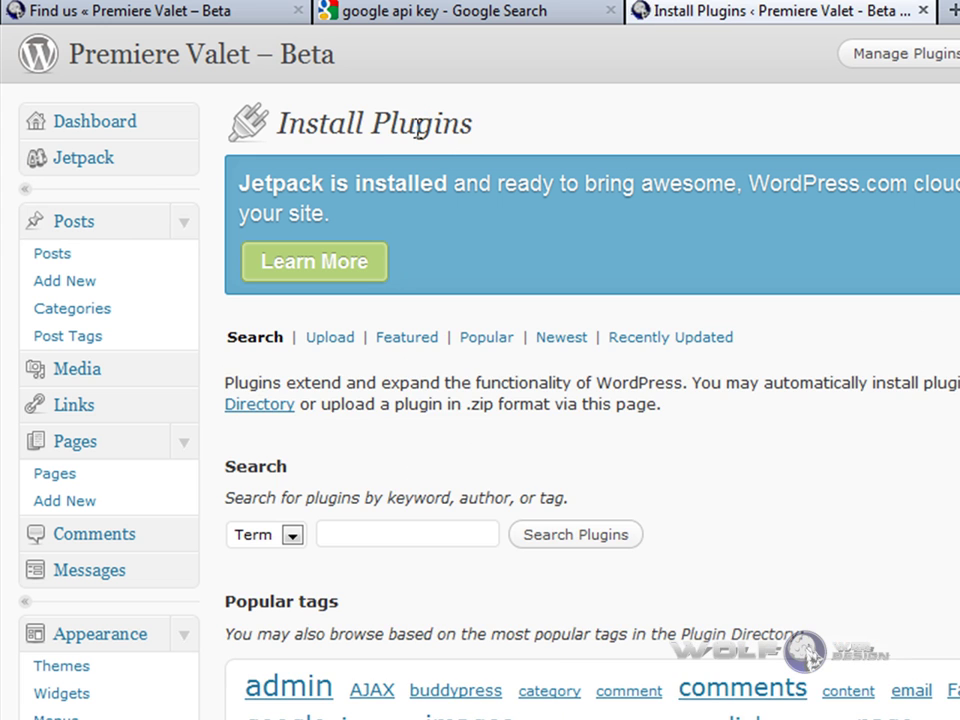
left_click(426, 534)
type("MapPress")
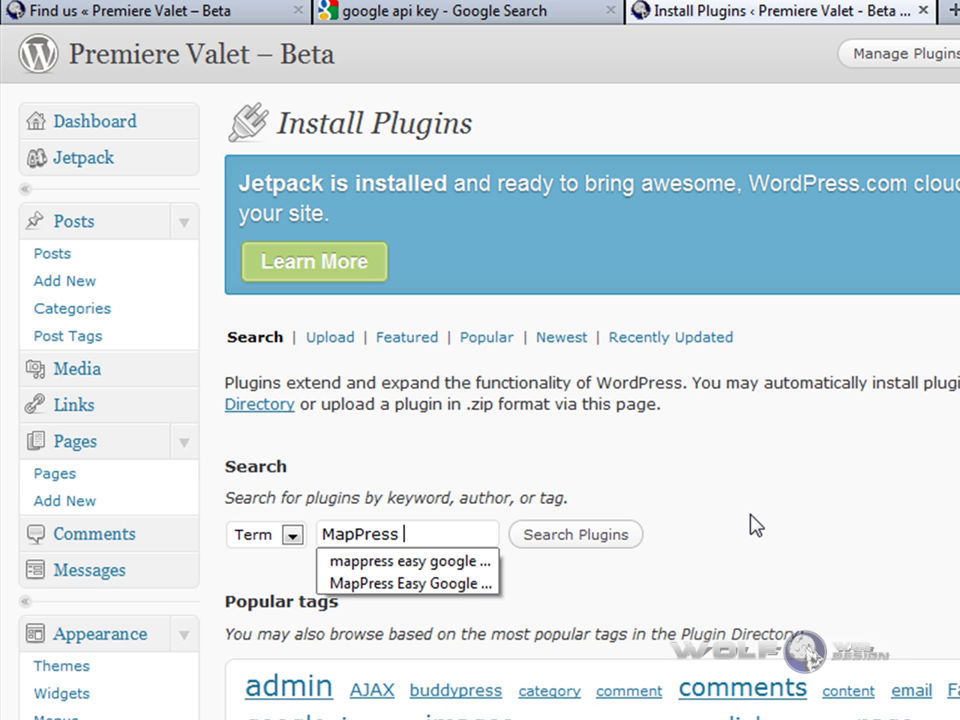
type("Easy Google Maps")
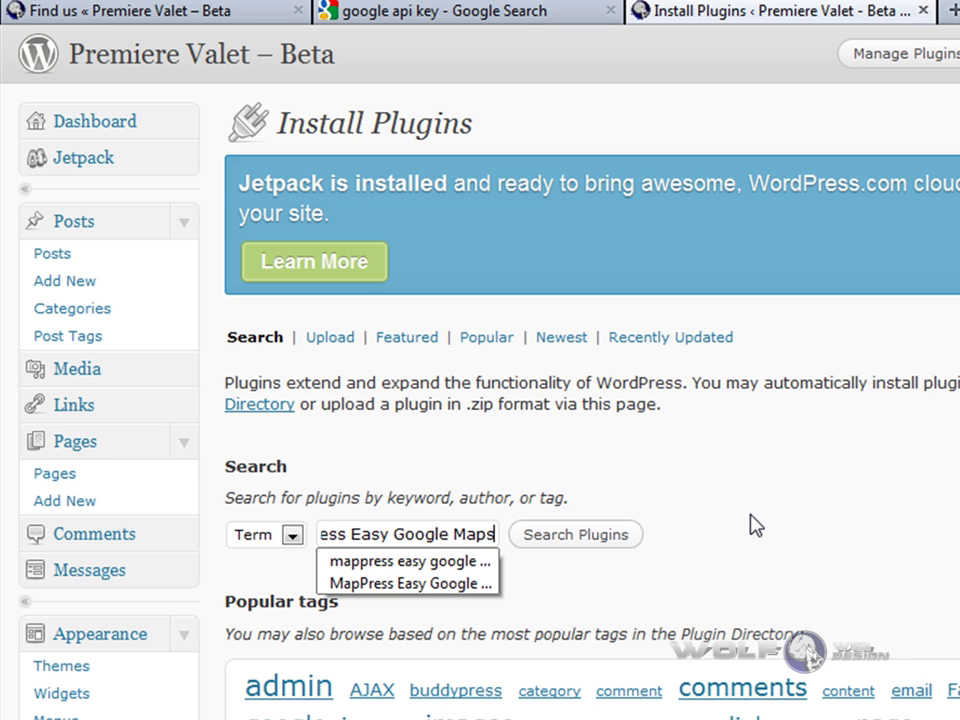
left_click(752, 524)
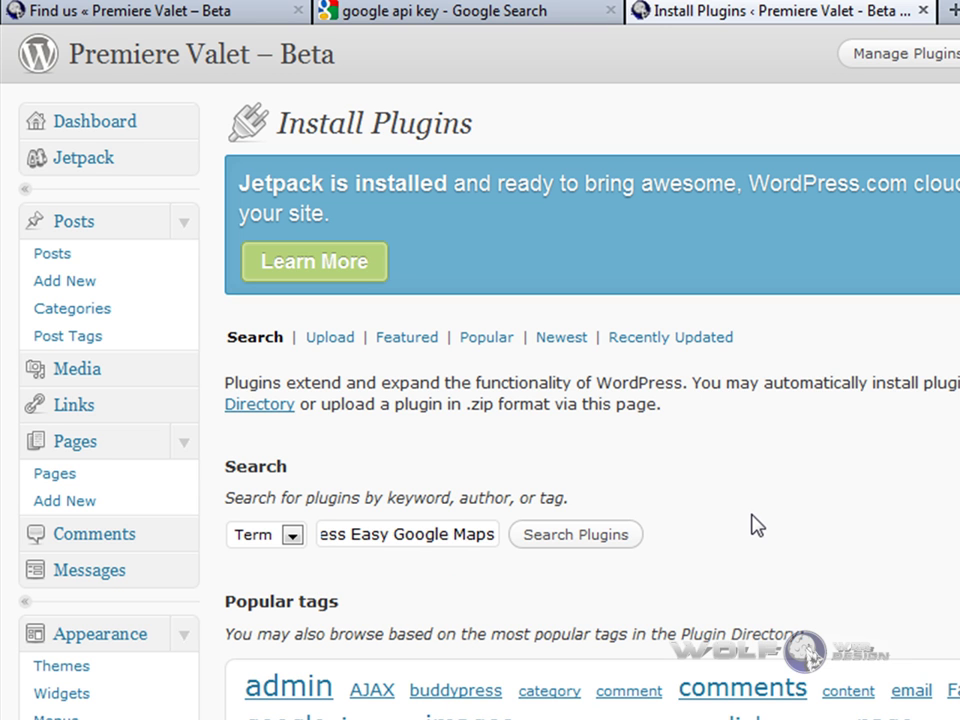
left_click(576, 540)
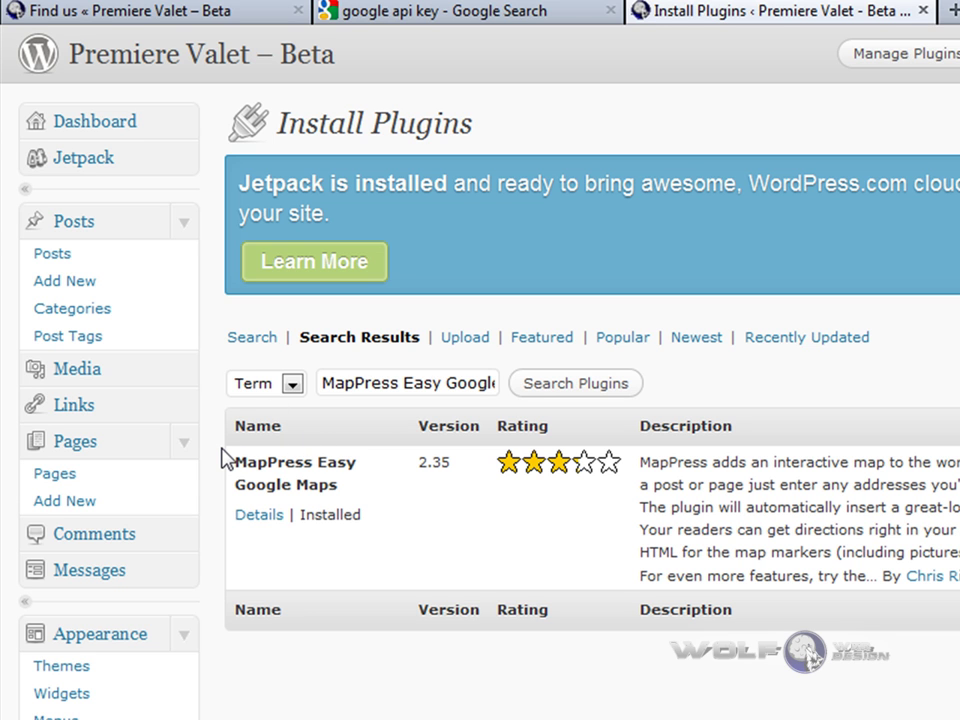
scroll(221, 388, "down", 5)
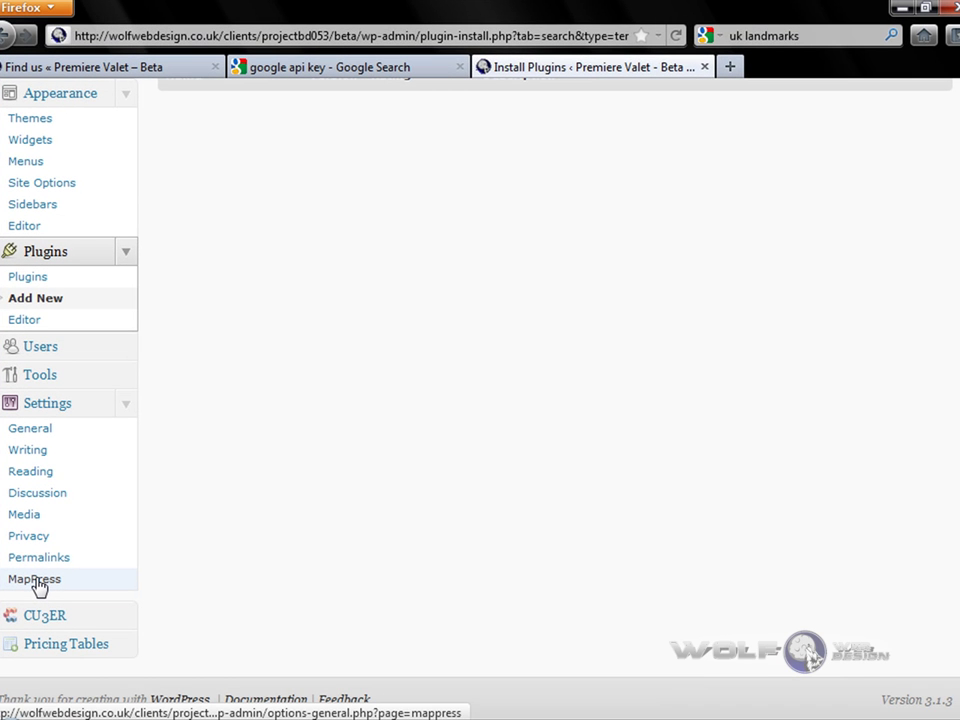
Open the MapPress settings and review its options.
left_click(38, 582)
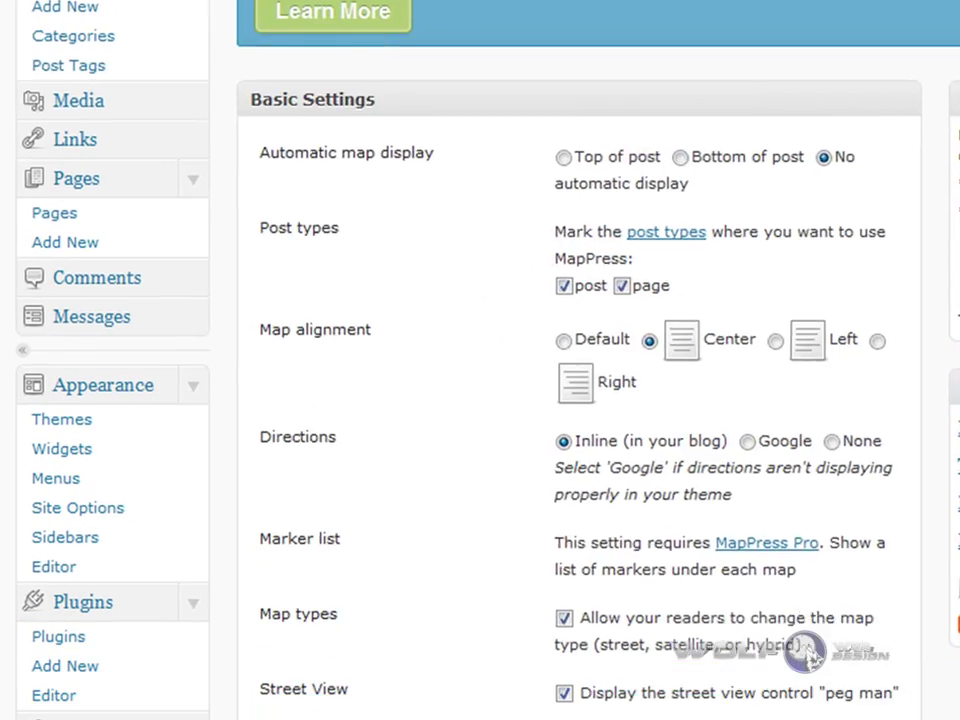
scroll(480, 360, "down", 10)
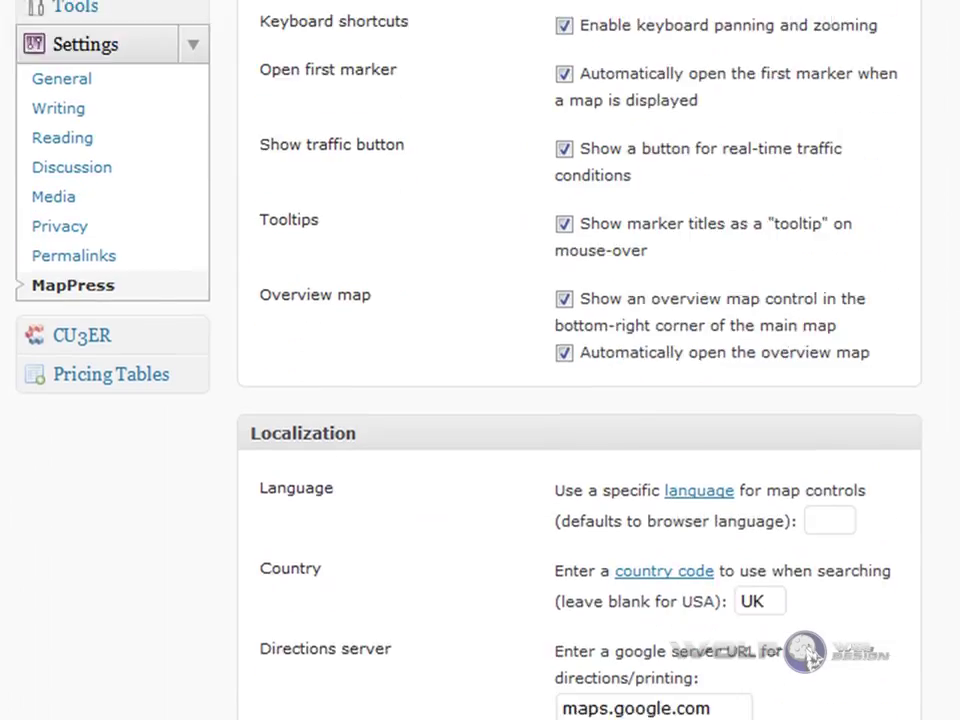
scroll(580, 400, "down", 2)
scroll(580, 400, "up", 5)
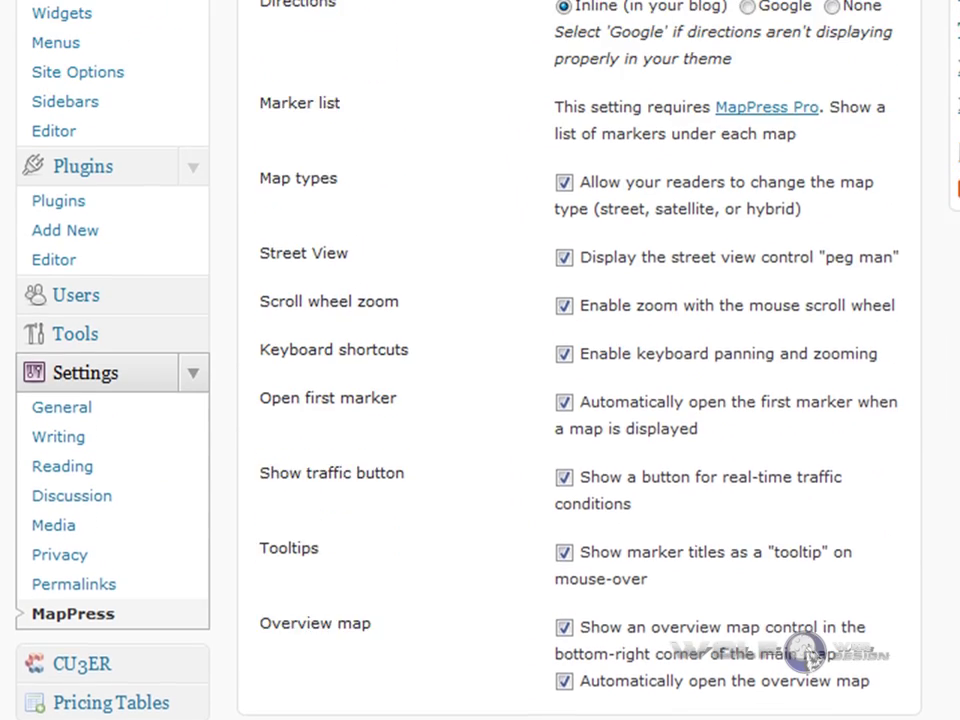
scroll(580, 400, "up", 5)
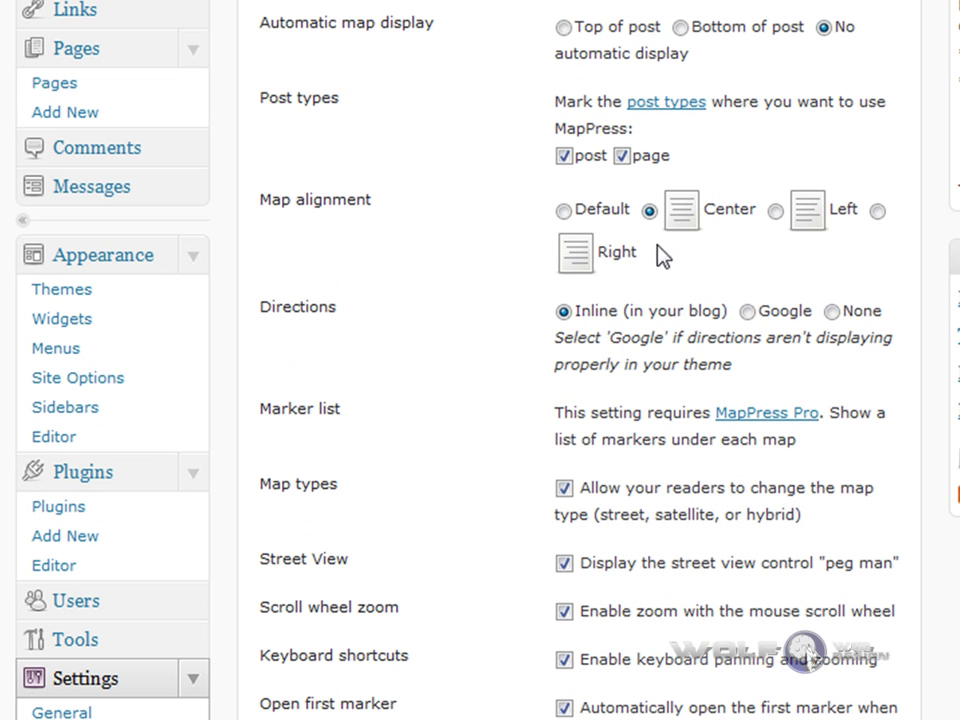
scroll(640, 195, "down", 6)
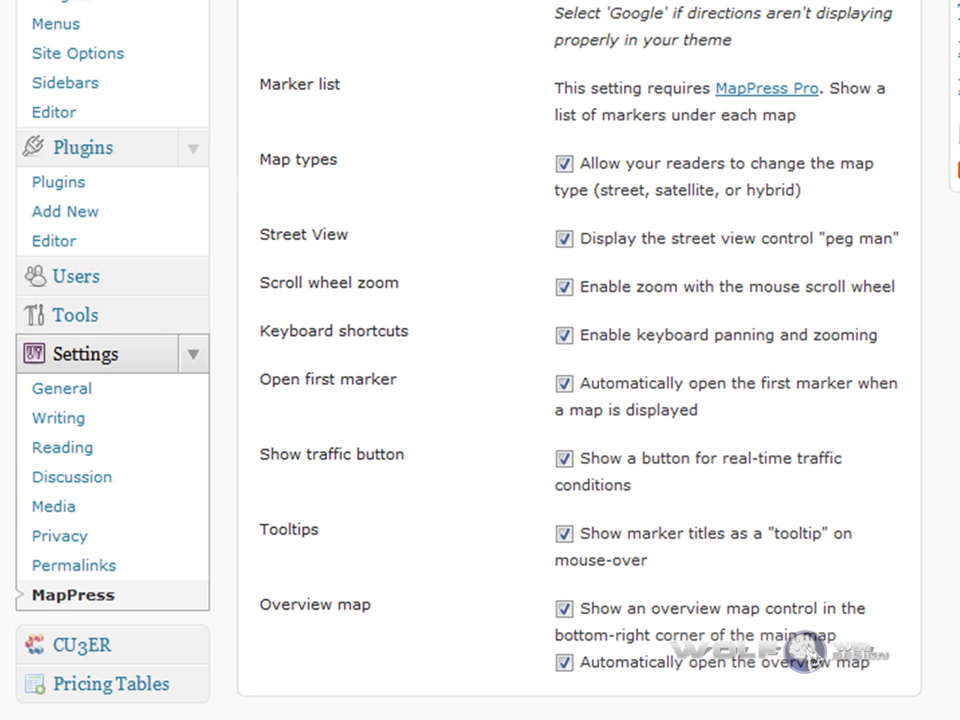
scroll(480, 360, "down", 5)
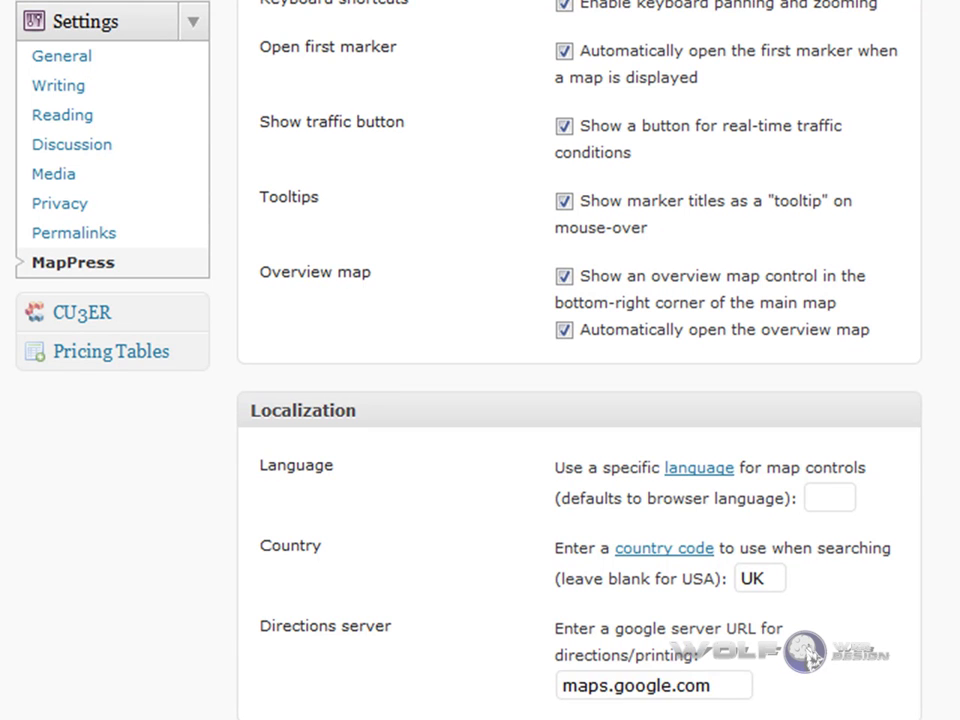
scroll(480, 400, "up", 1)
scroll(480, 400, "down", 1)
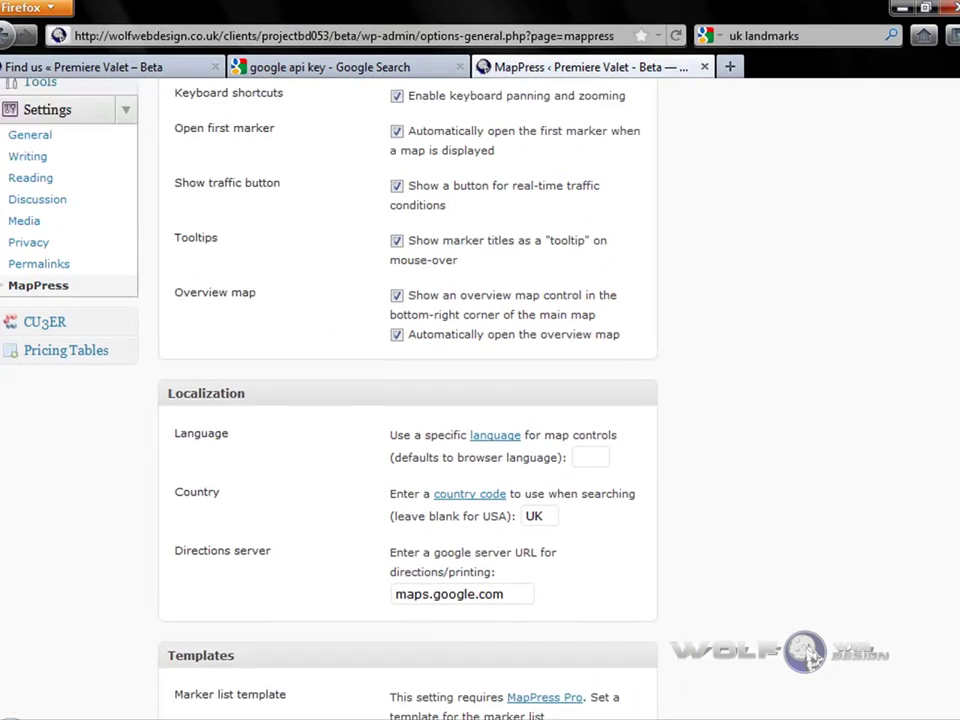
scroll(815, 655, "down", 3)
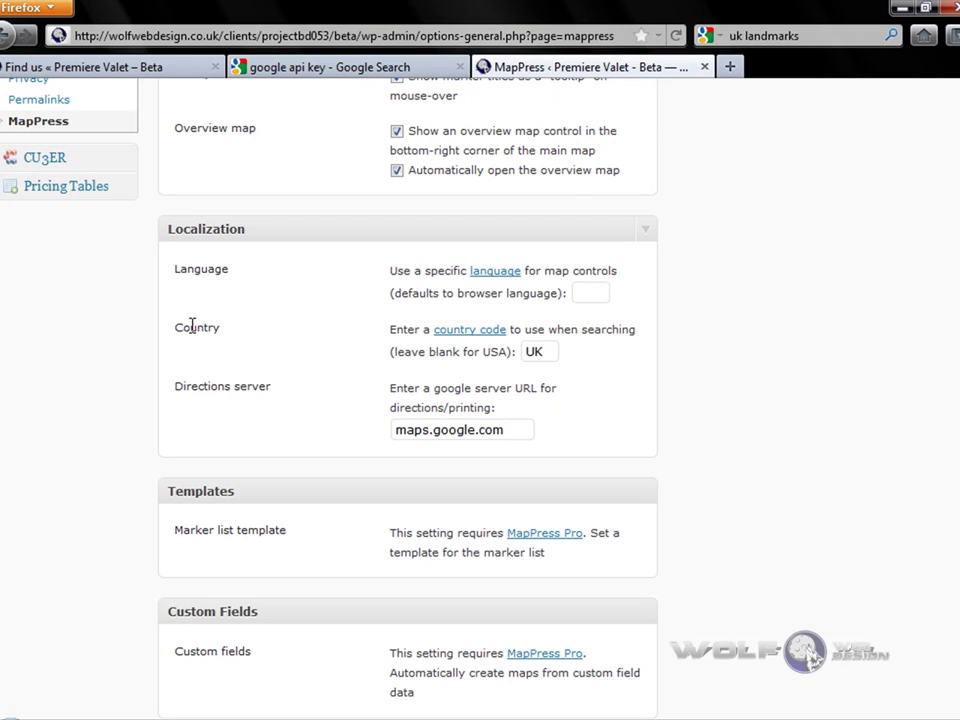
Confirm the Country field reads UK and save the MapPress settings.
double_click(524, 351)
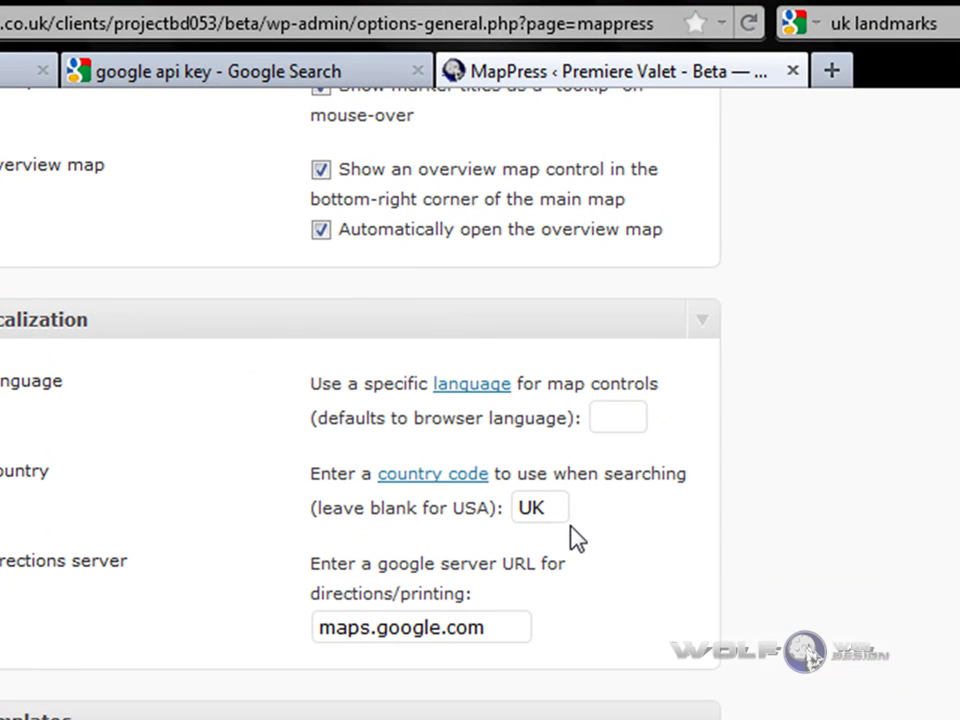
double_click(546, 510)
left_click(838, 617)
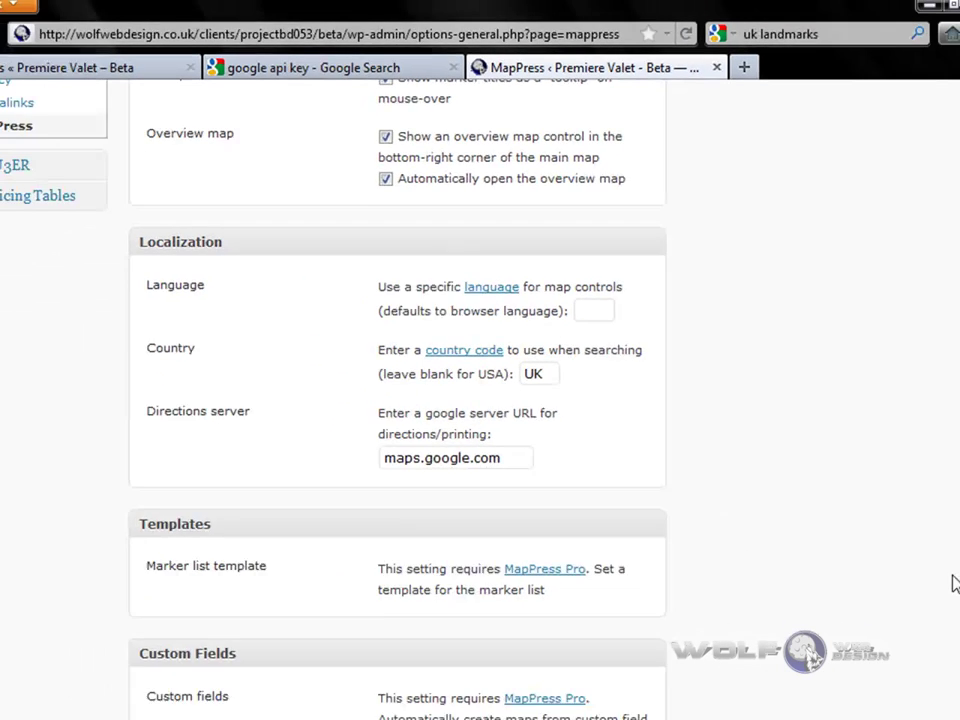
scroll(831, 587, "down", 5)
left_click(213, 682)
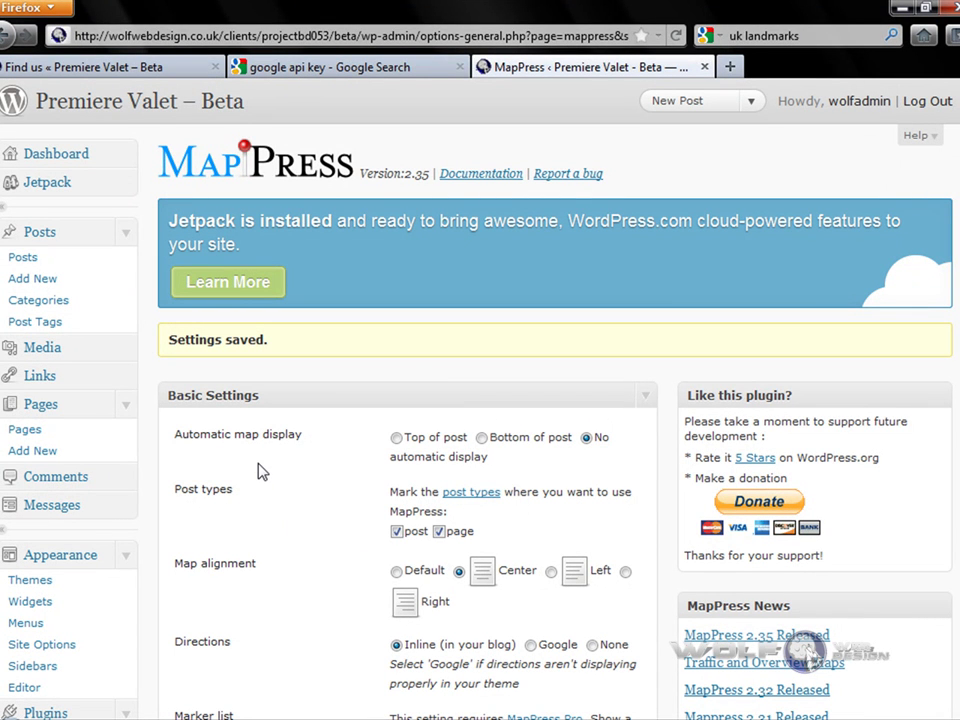
Check the live About Us > History page, then return to the admin Pages list.
left_click(17, 432)
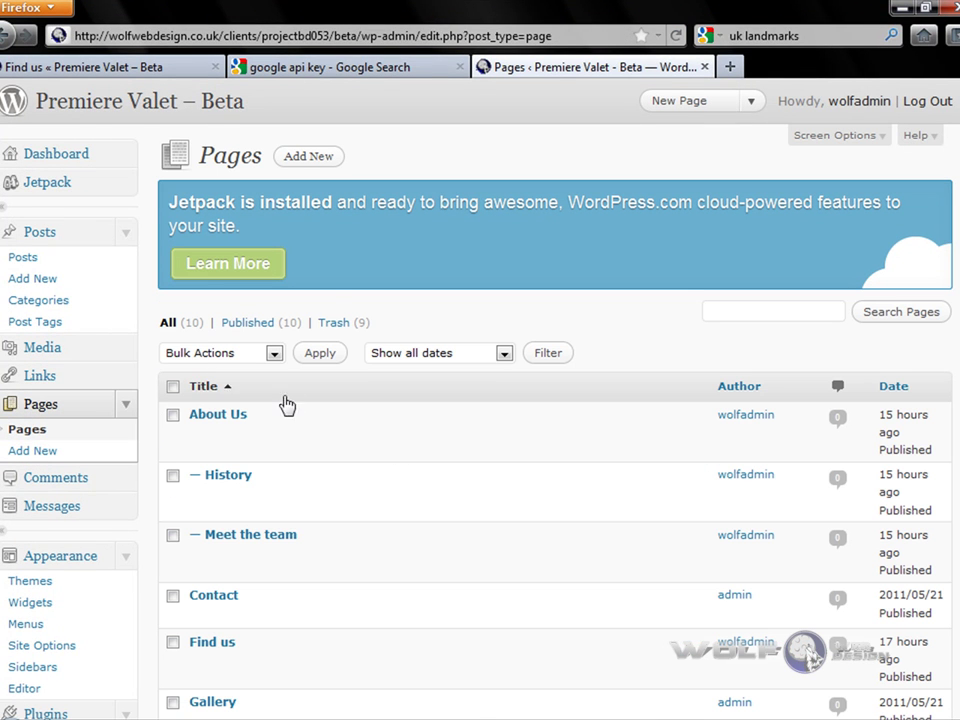
mouse_move(170, 438)
left_click(87, 66)
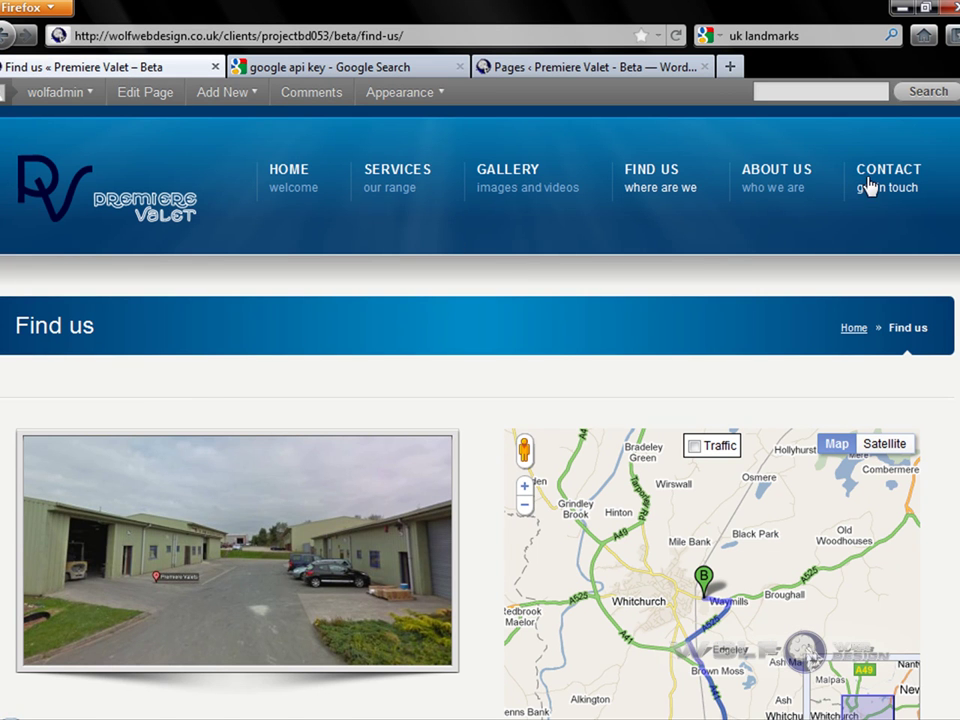
mouse_move(786, 182)
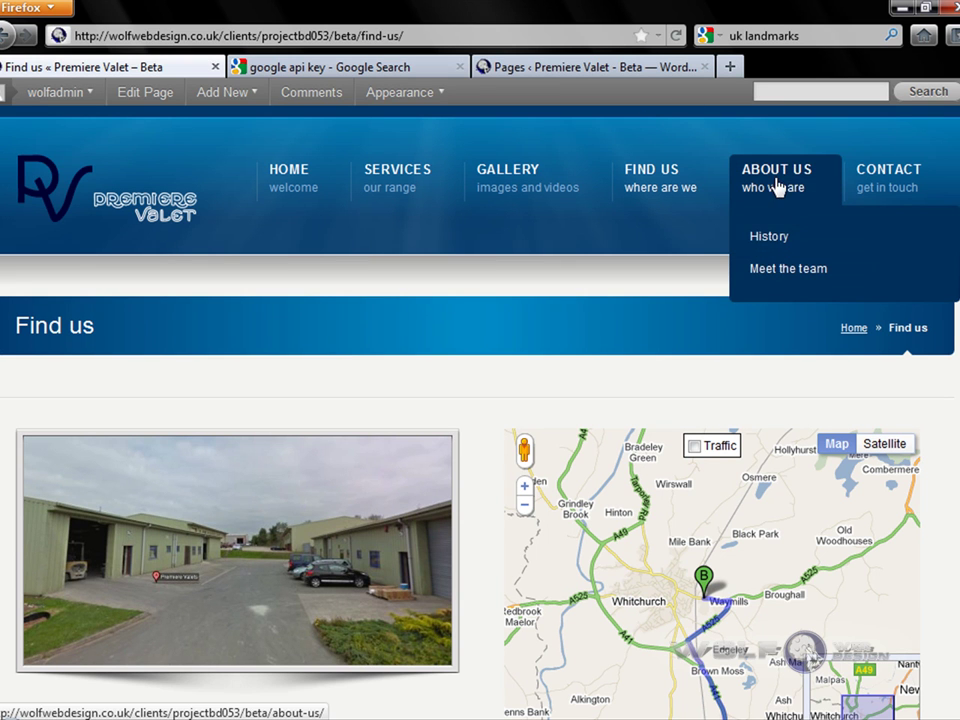
left_click(781, 240)
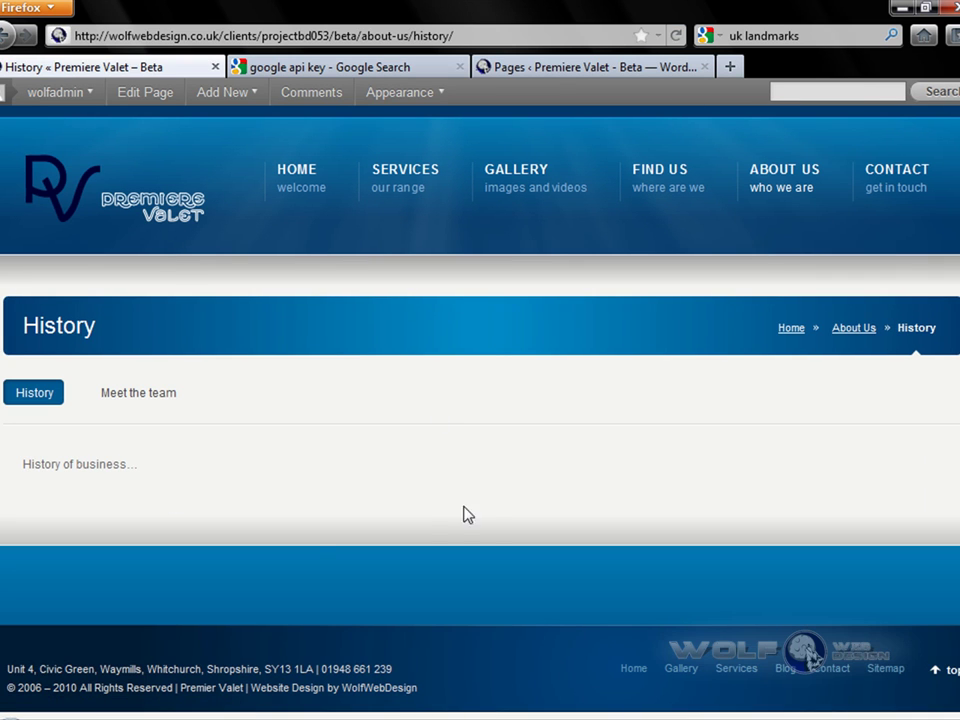
left_click(539, 67)
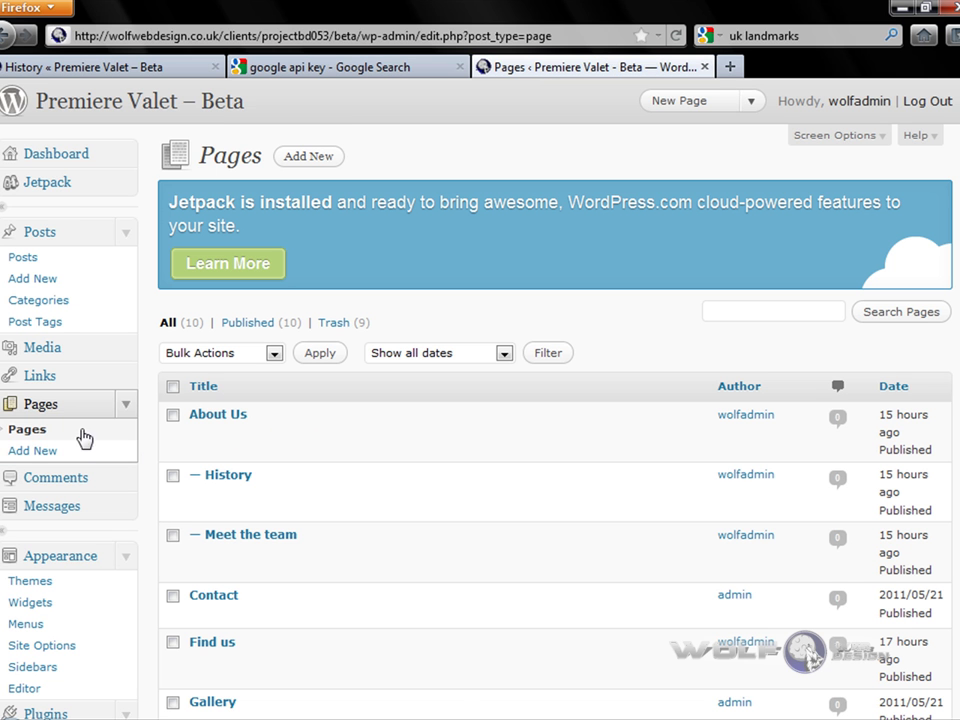
Open the History page for editing and delete all its placeholder text.
scroll(145, 453, "down", 2)
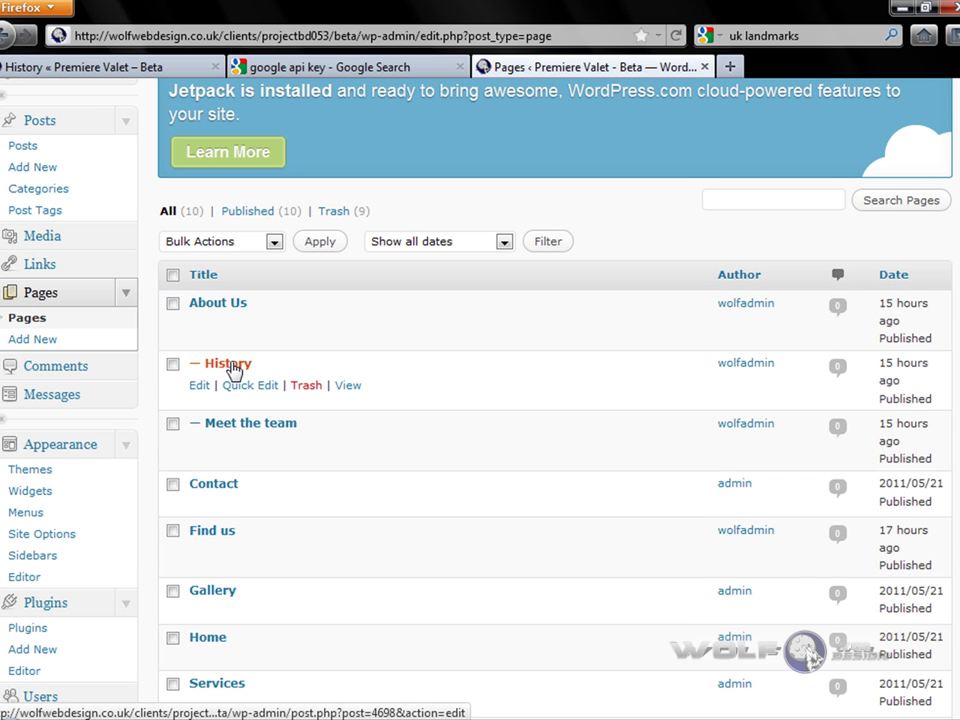
left_click(234, 370)
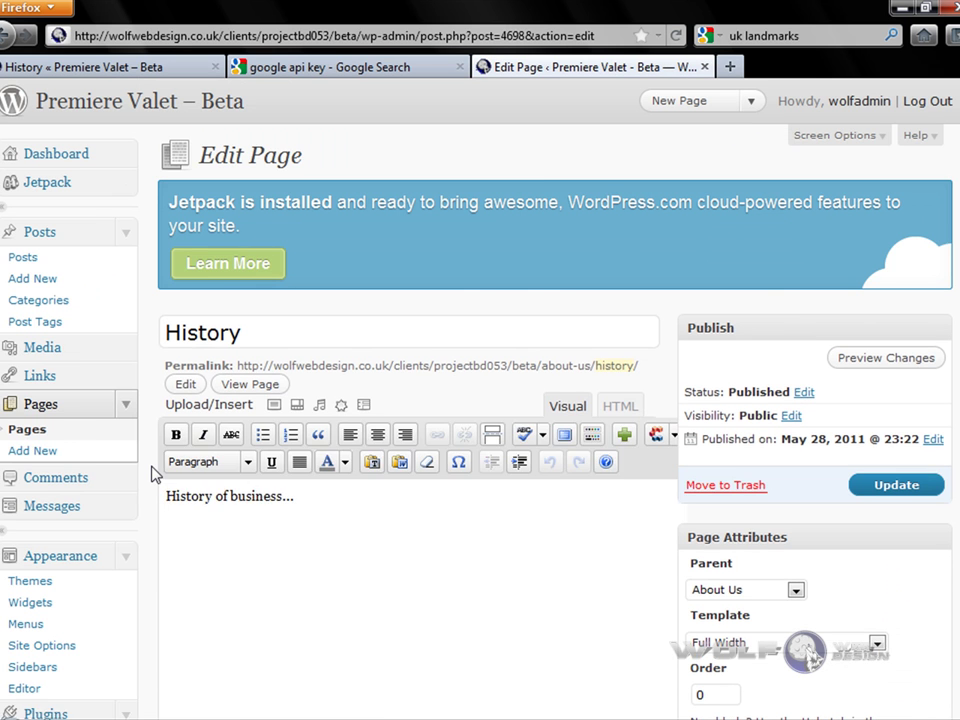
scroll(153, 474, "down", 4)
key("ctrl+a")
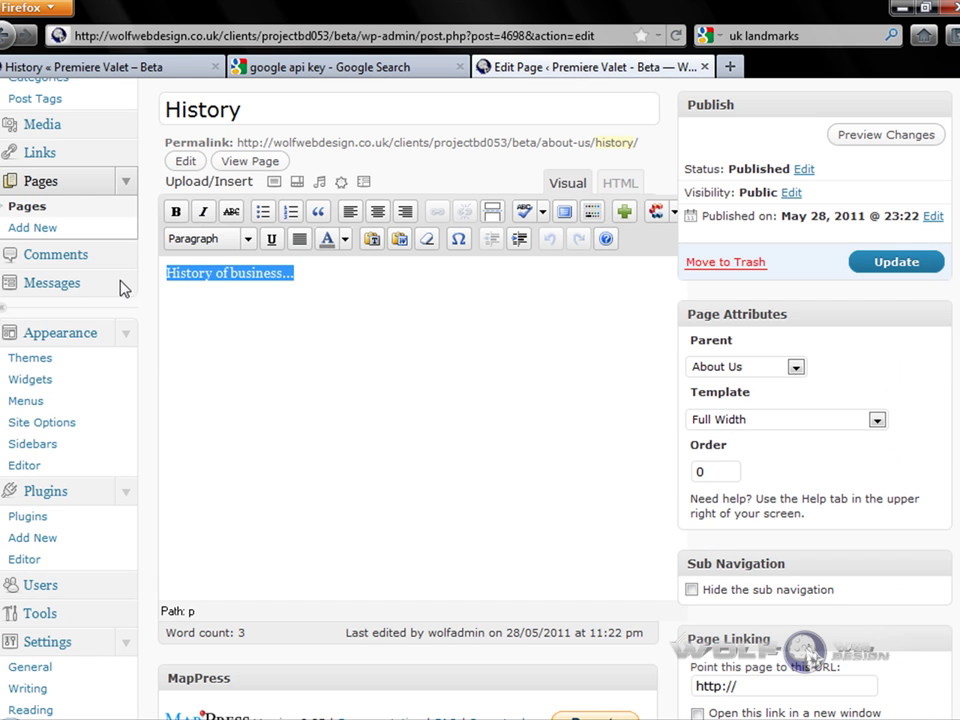
key("Delete")
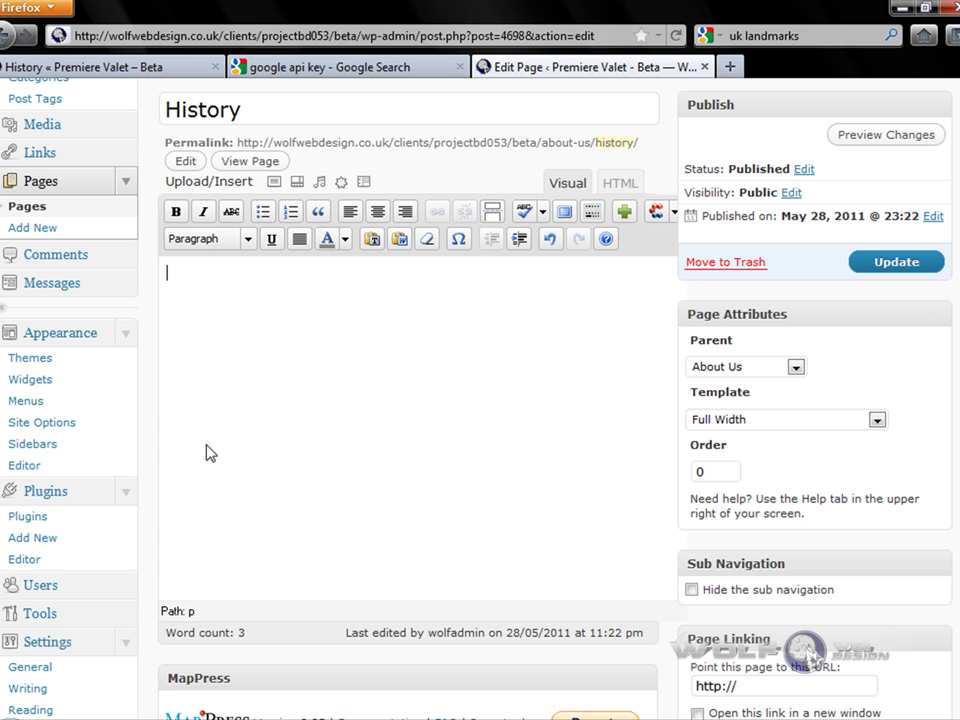
Delete the Untitled map from the MapPress box below the editor.
scroll(156, 483, "down", 4)
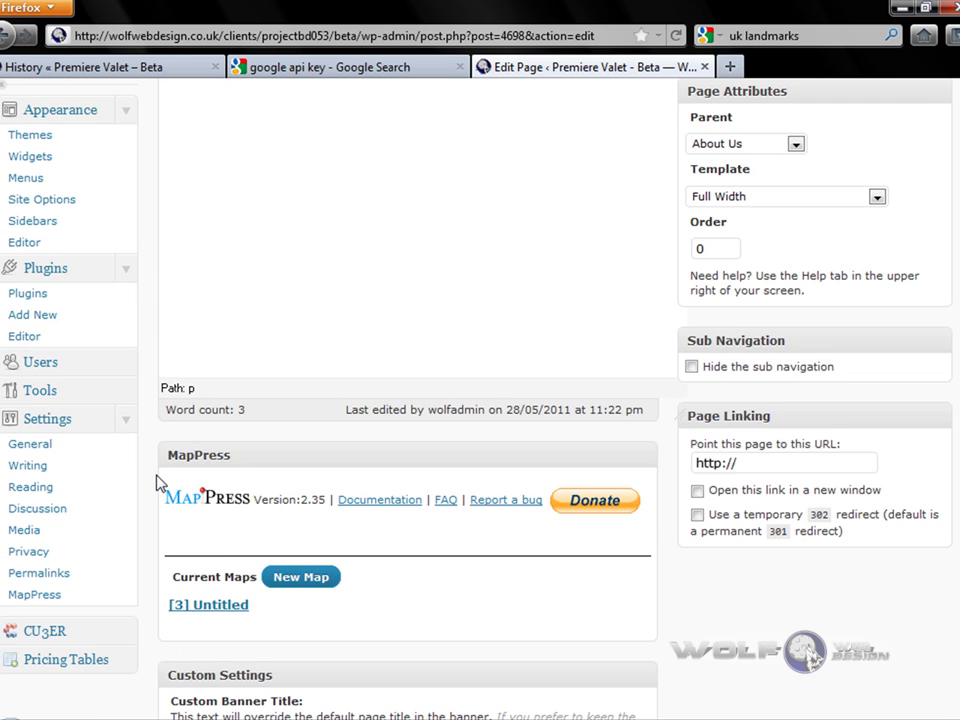
scroll(156, 483, "down", 4)
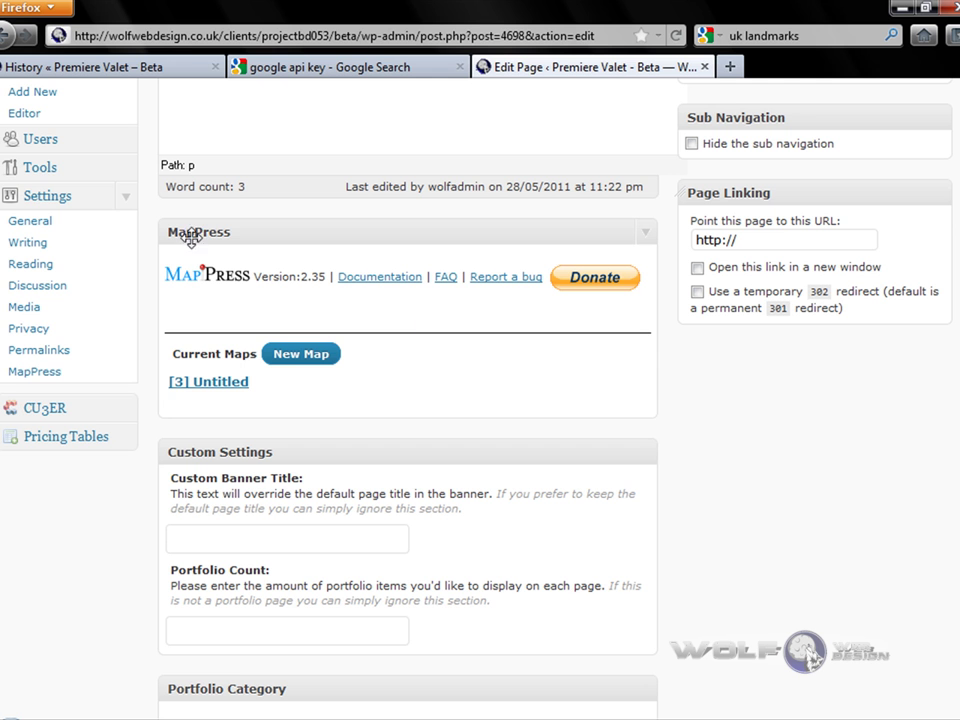
mouse_move(197, 388)
left_click(317, 396)
left_click(448, 358)
Create a new 425 x 350 map titled 'Hot Spots', add a Birmingham marker, and save it.
left_click(283, 356)
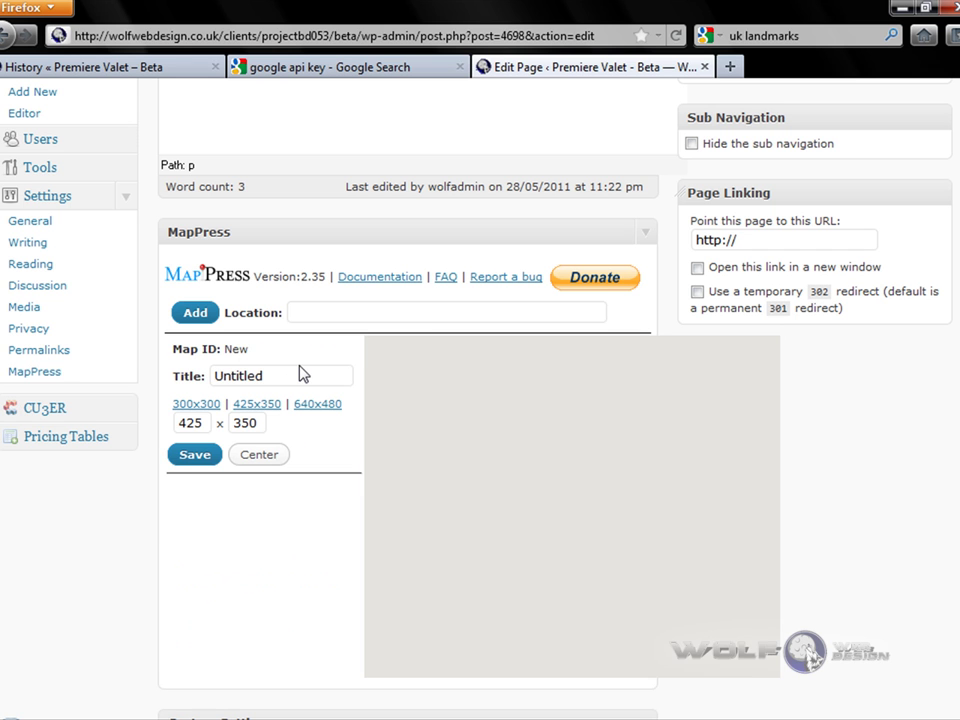
left_click_drag(284, 380, 180, 376)
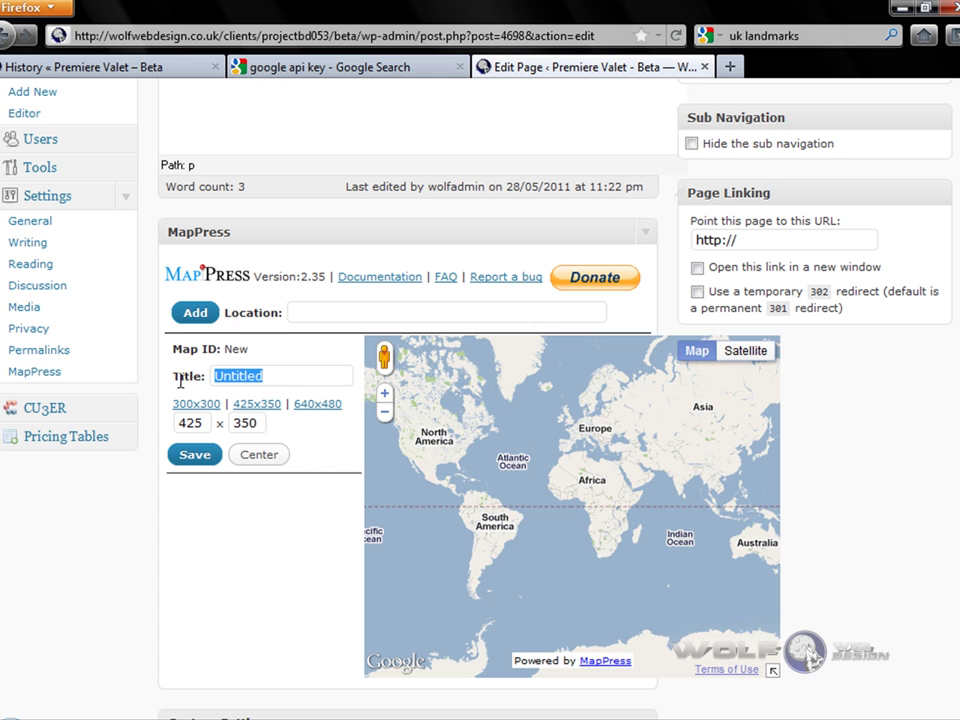
type("Hot Spot")
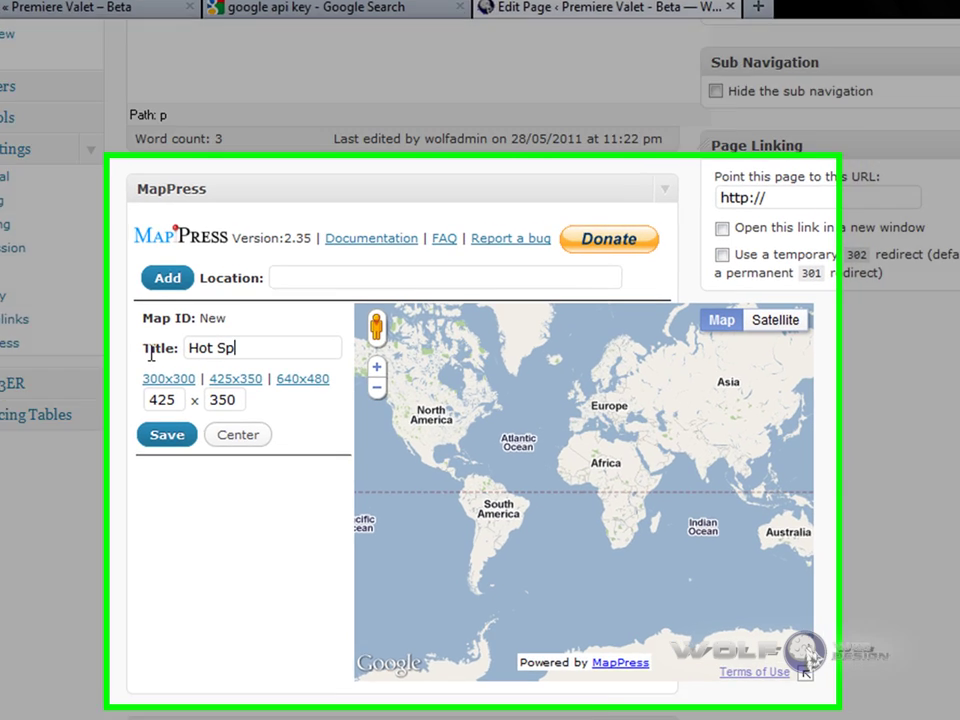
type("s")
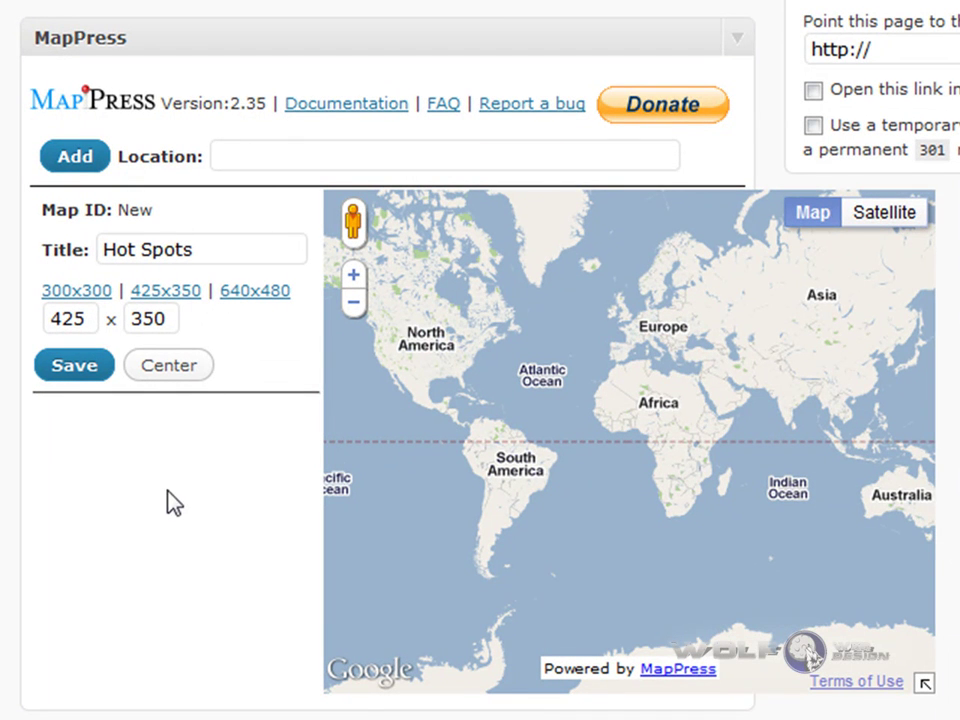
left_click(225, 154)
type("Birmingham")
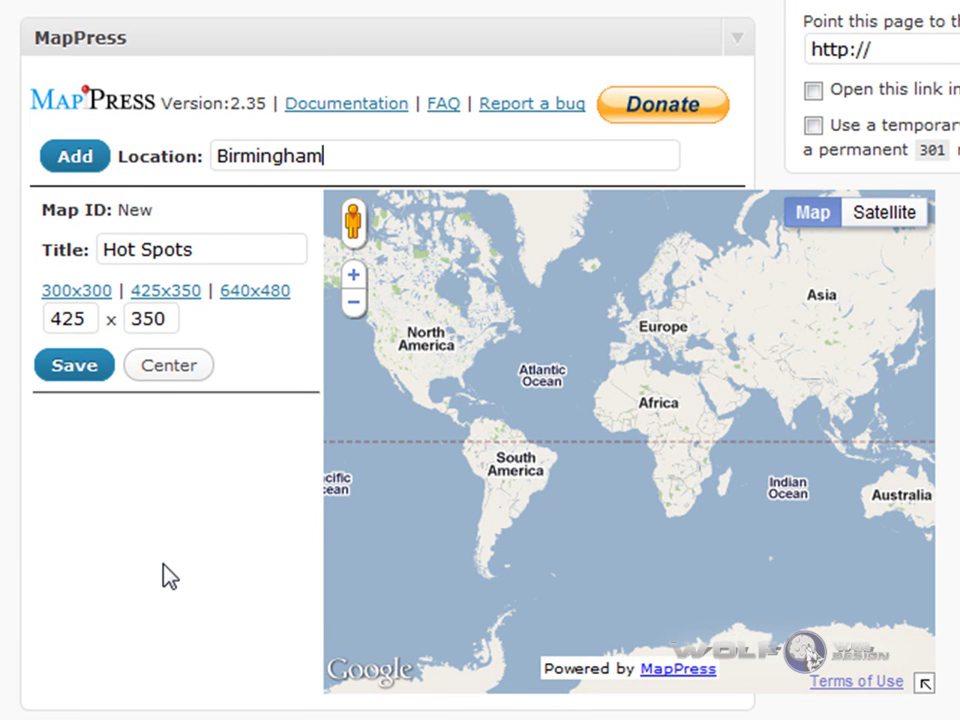
left_click(71, 160)
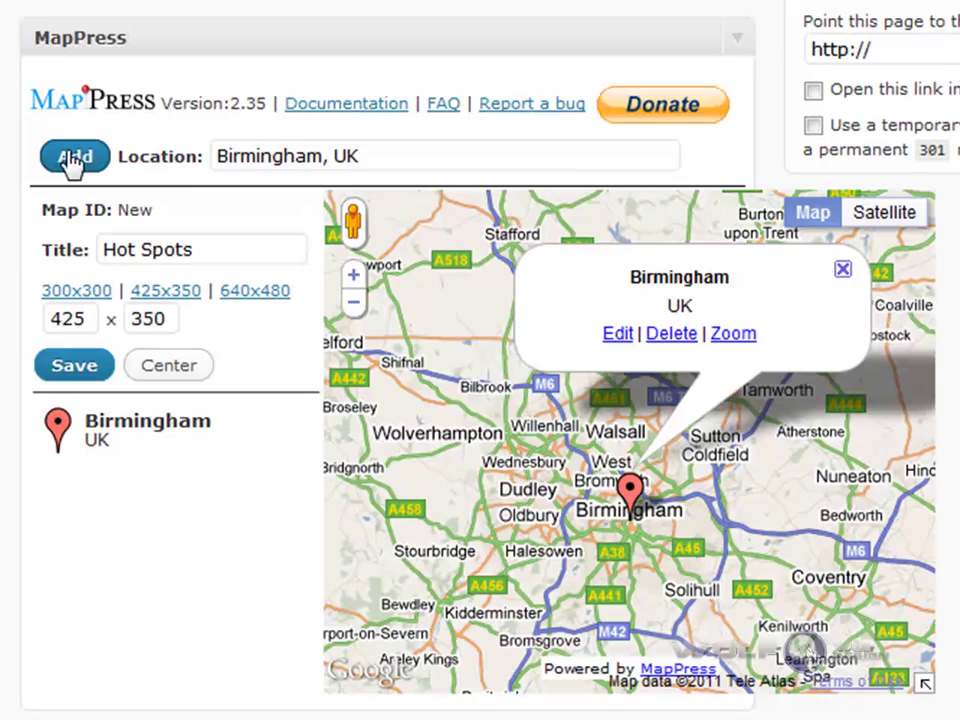
left_click_drag(360, 152, 258, 150)
left_click(403, 156)
key("ctrl+a")
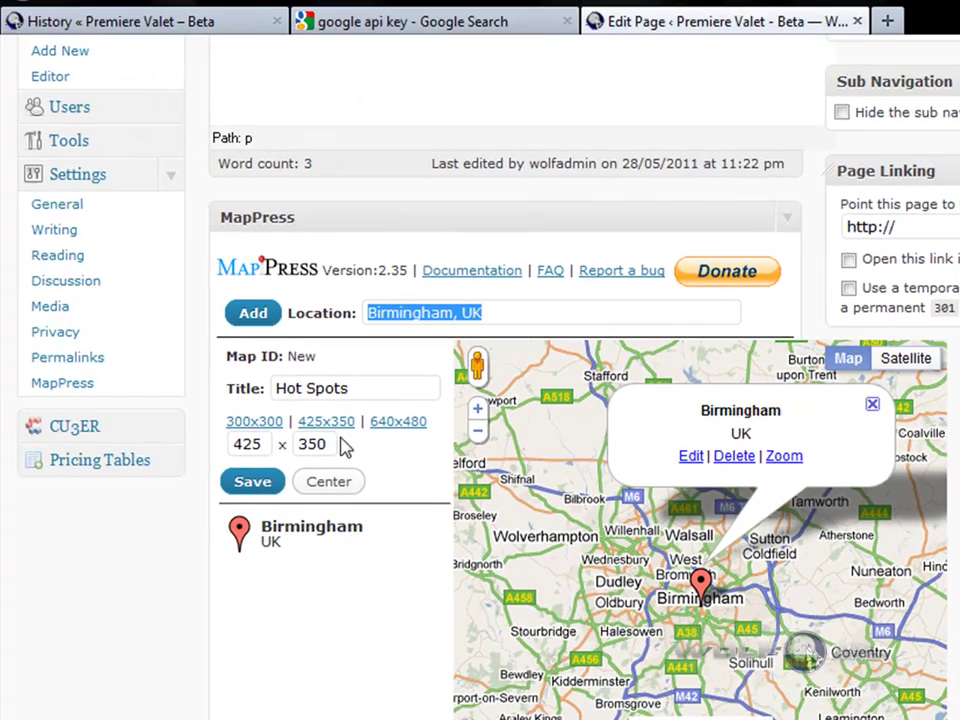
left_click(349, 656)
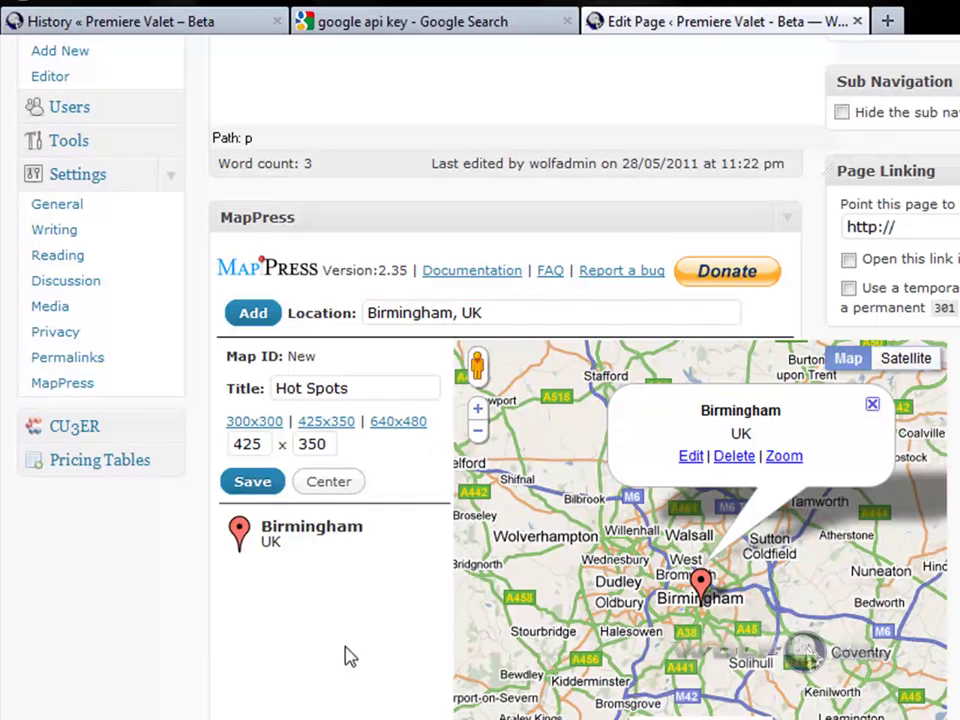
left_click(250, 483)
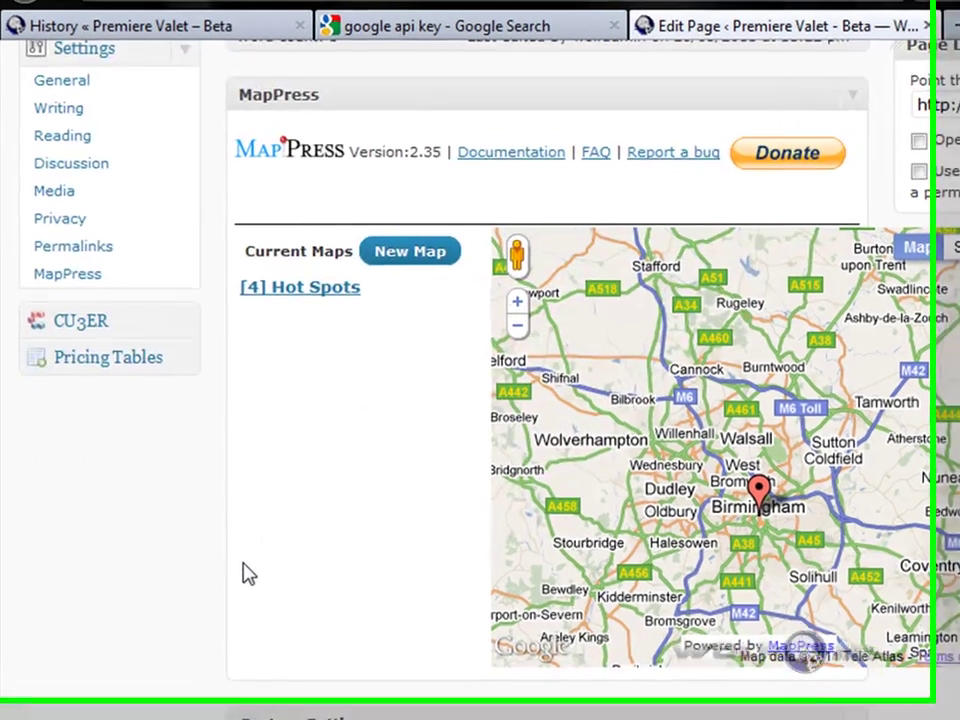
Insert the Hot Spots map shortcode into the History page editor.
scroll(249, 574, "down", 2)
scroll(242, 647, "up", 2)
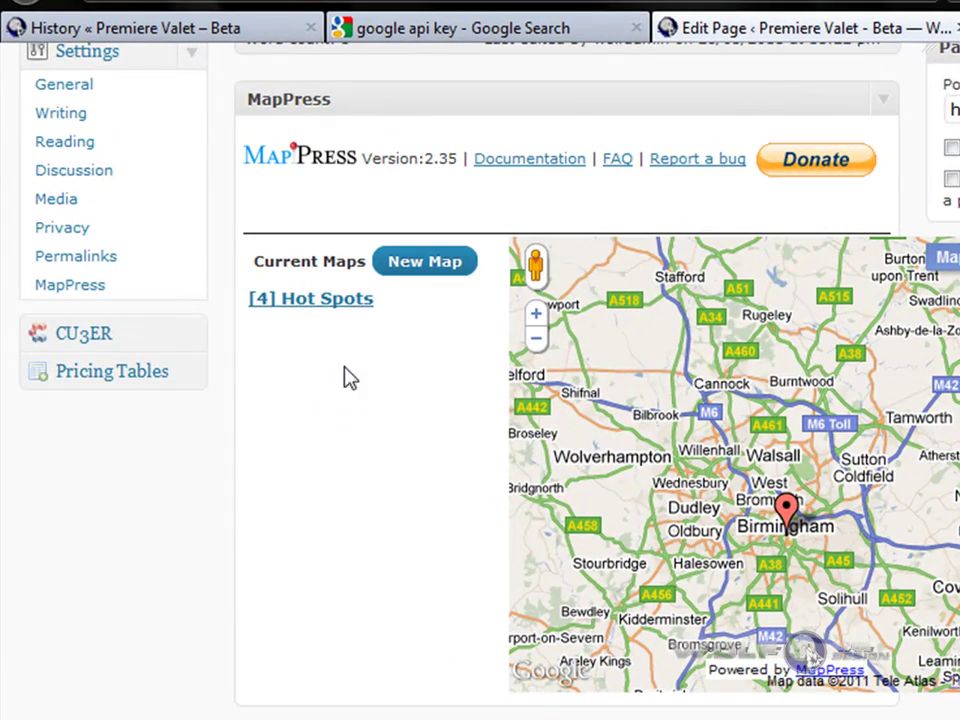
mouse_move(340, 330)
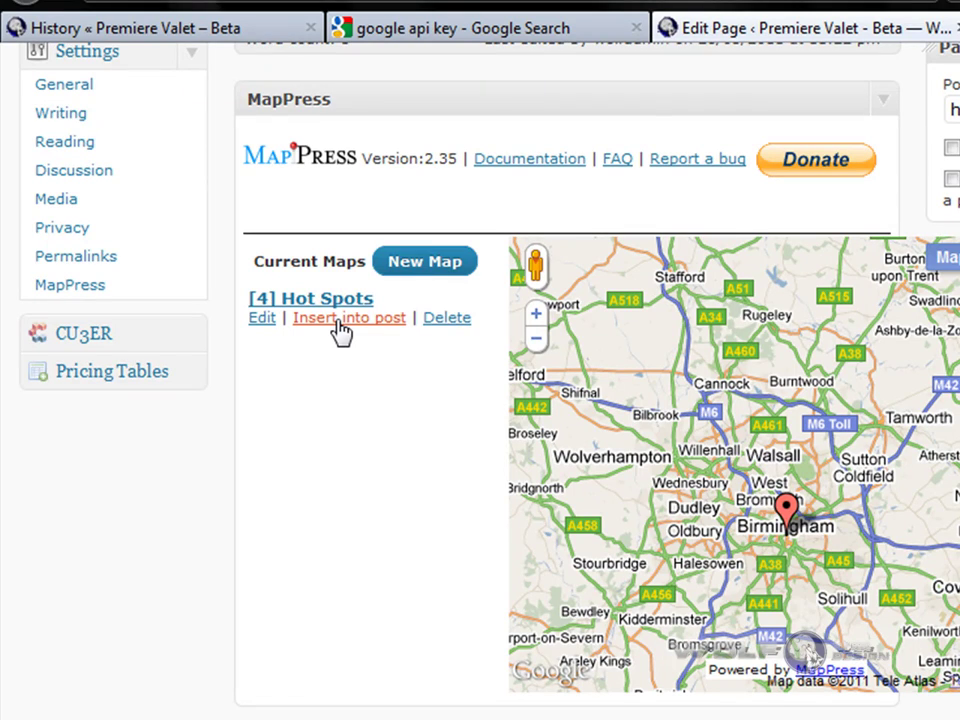
left_click(340, 330)
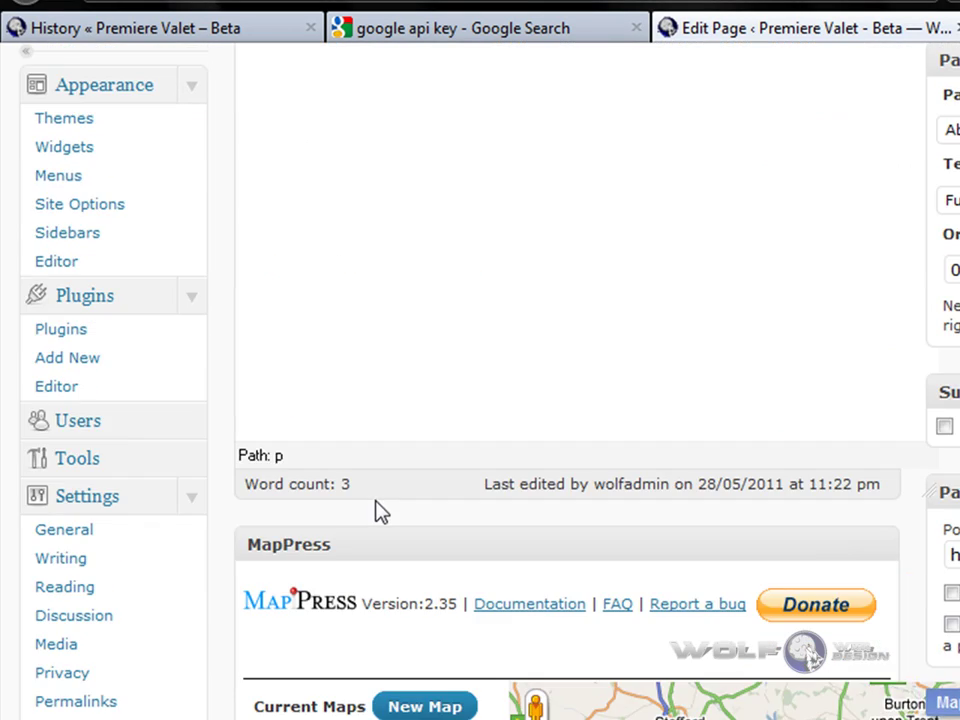
scroll(471, 600, "down", 3)
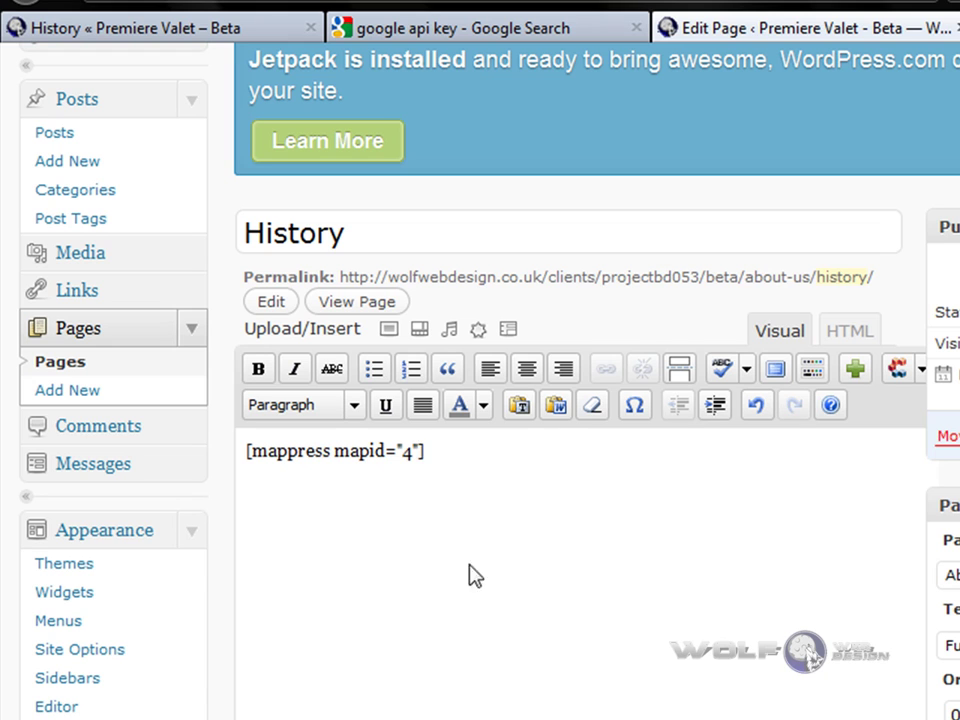
left_click_drag(428, 452, 237, 457)
left_click(479, 492)
Inspect the [mappress mapid="4"] shortcode in HTML and rich-text views, keeping the map id intact.
left_click(849, 338)
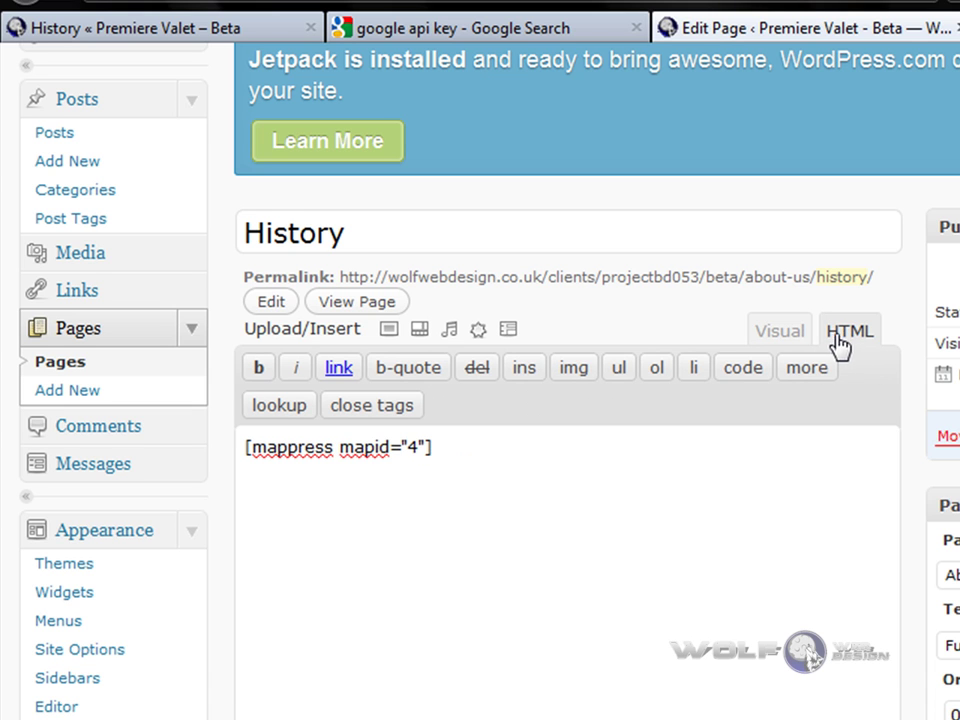
left_click(777, 340)
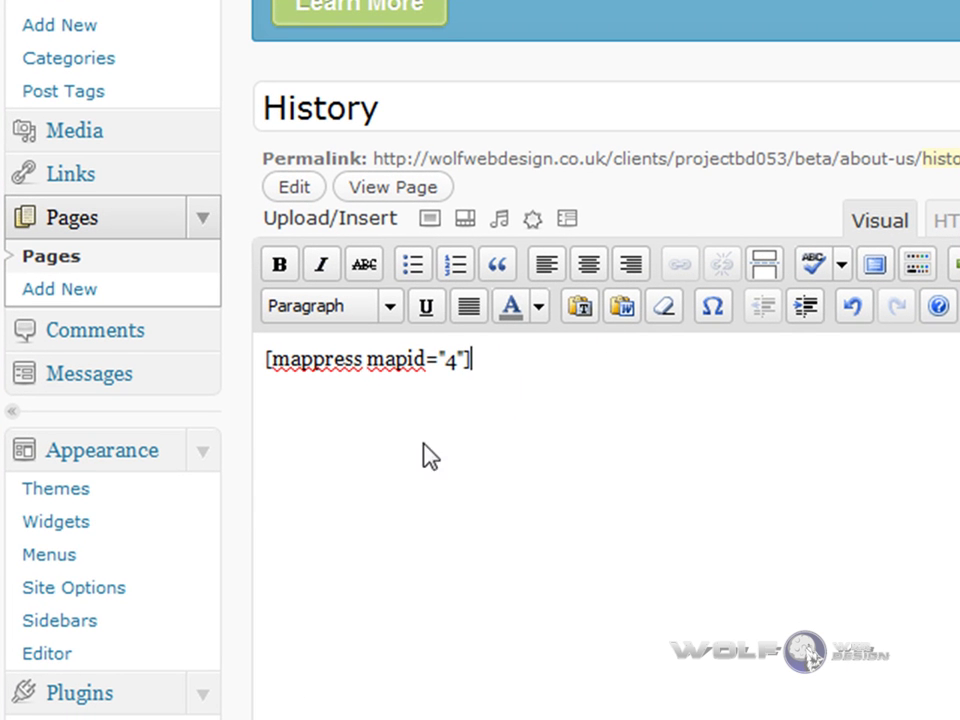
left_click(303, 360)
scroll(418, 536, "down", 6)
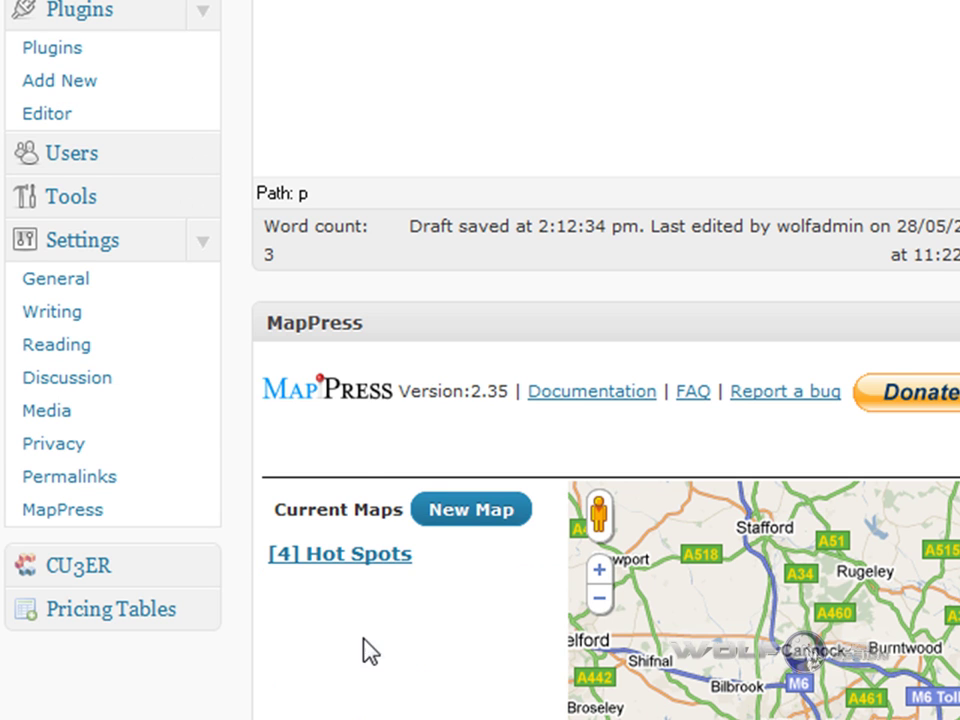
scroll(298, 598, "up", 3)
scroll(298, 598, "up", 5)
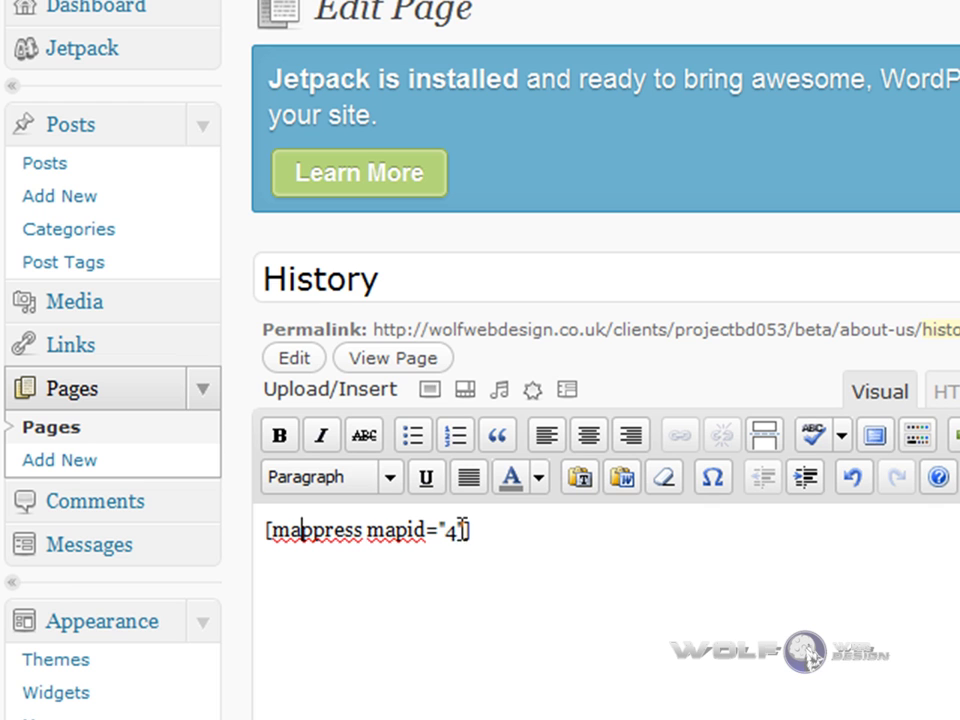
left_click_drag(462, 531, 369, 537)
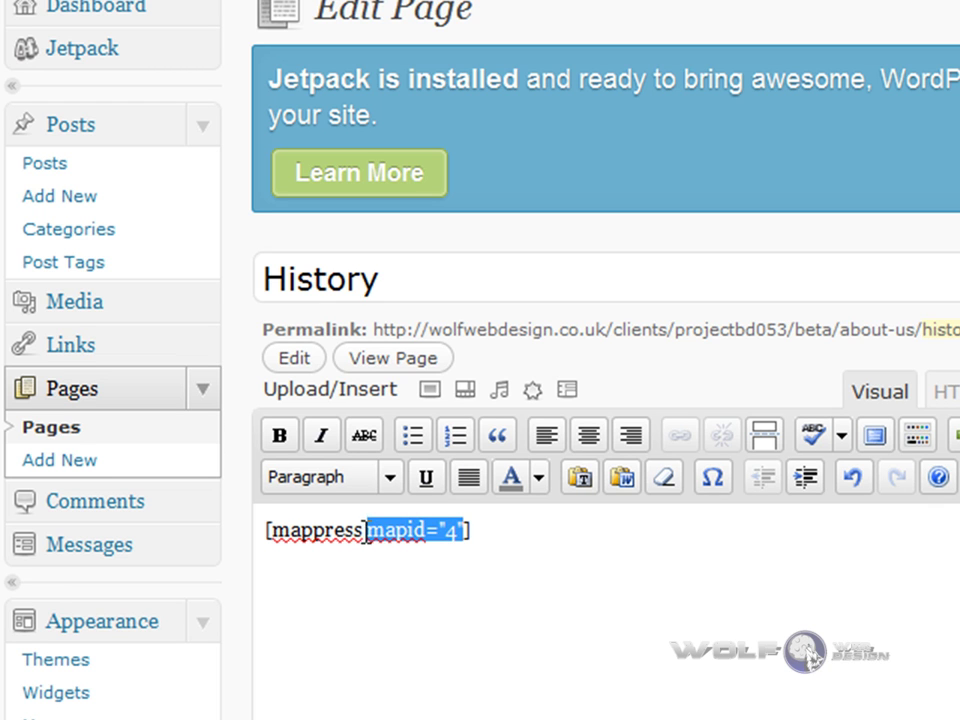
key("Delete")
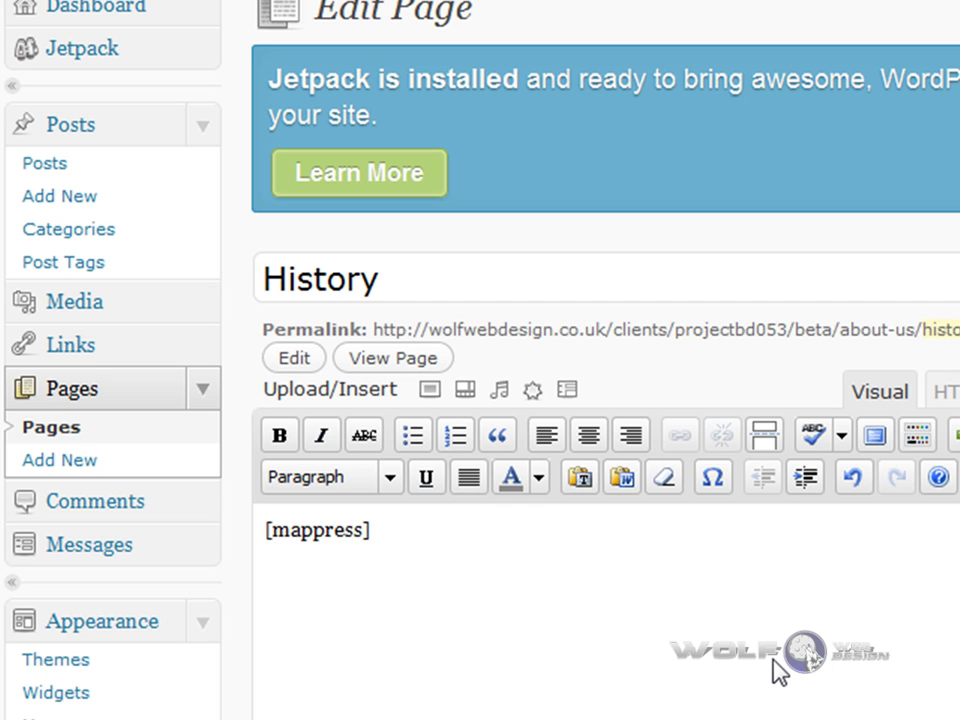
key("ctrl+z")
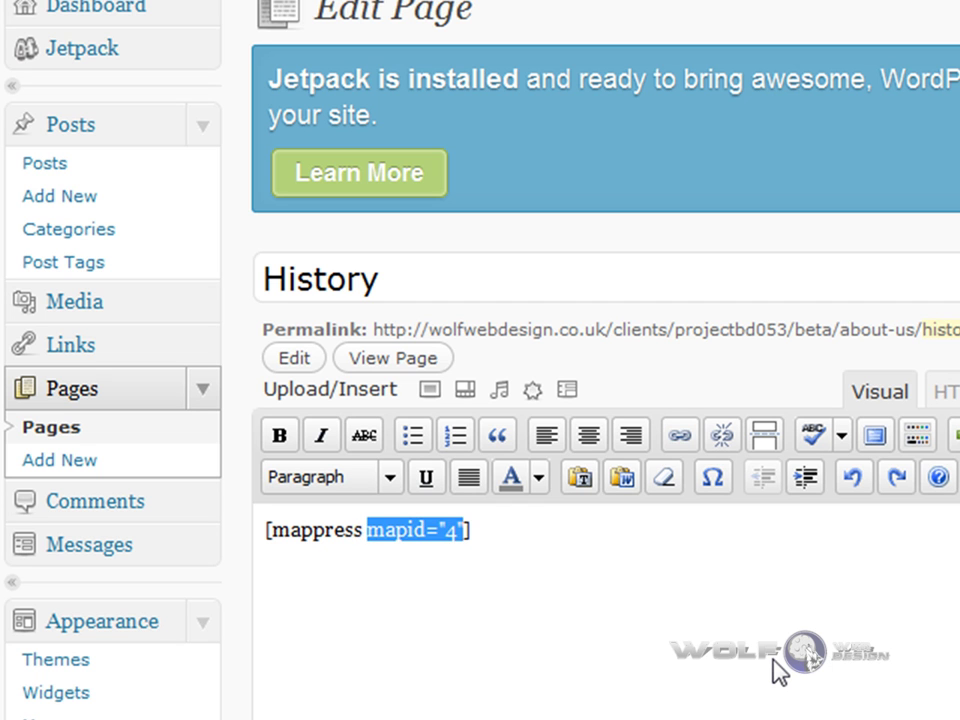
left_click(596, 621)
Update the History page so it saves with the shortcode.
scroll(227, 643, "down", 5)
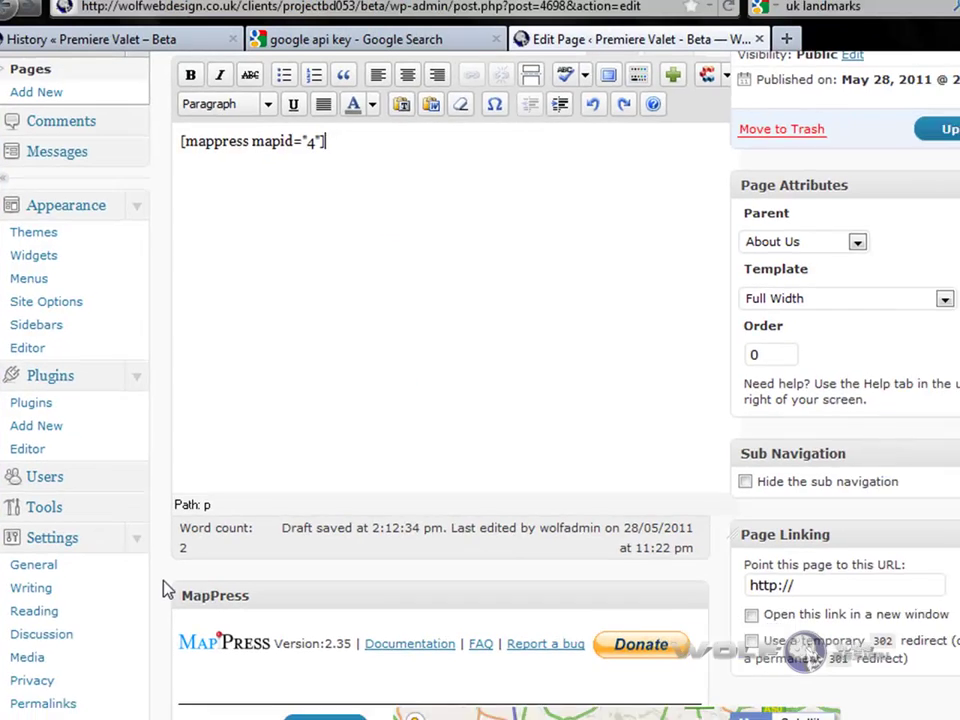
scroll(928, 392, "up", 5)
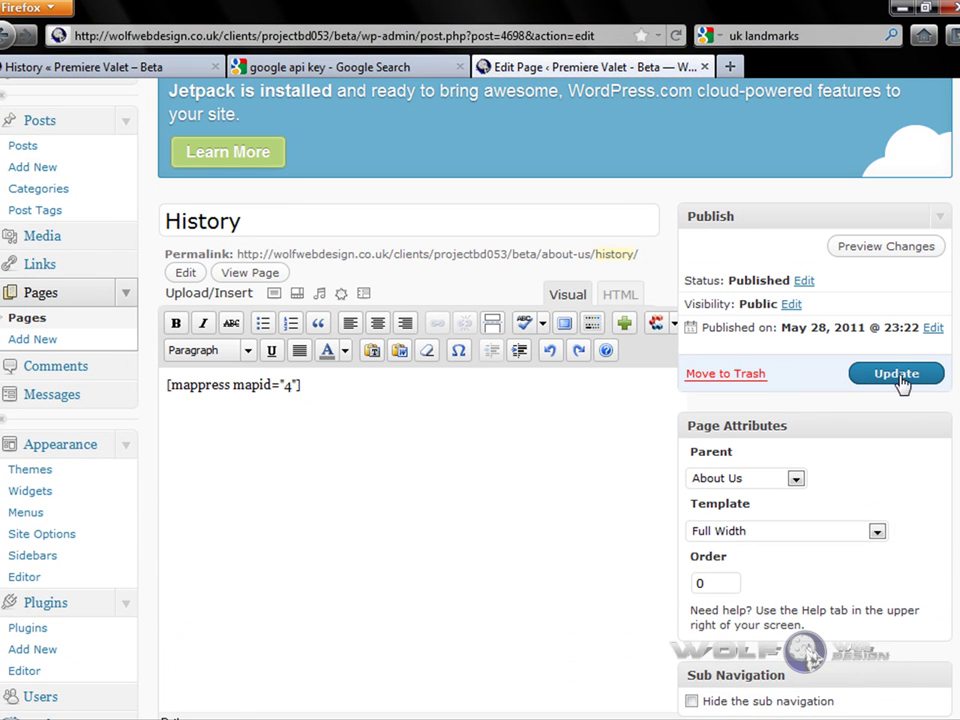
left_click(899, 381)
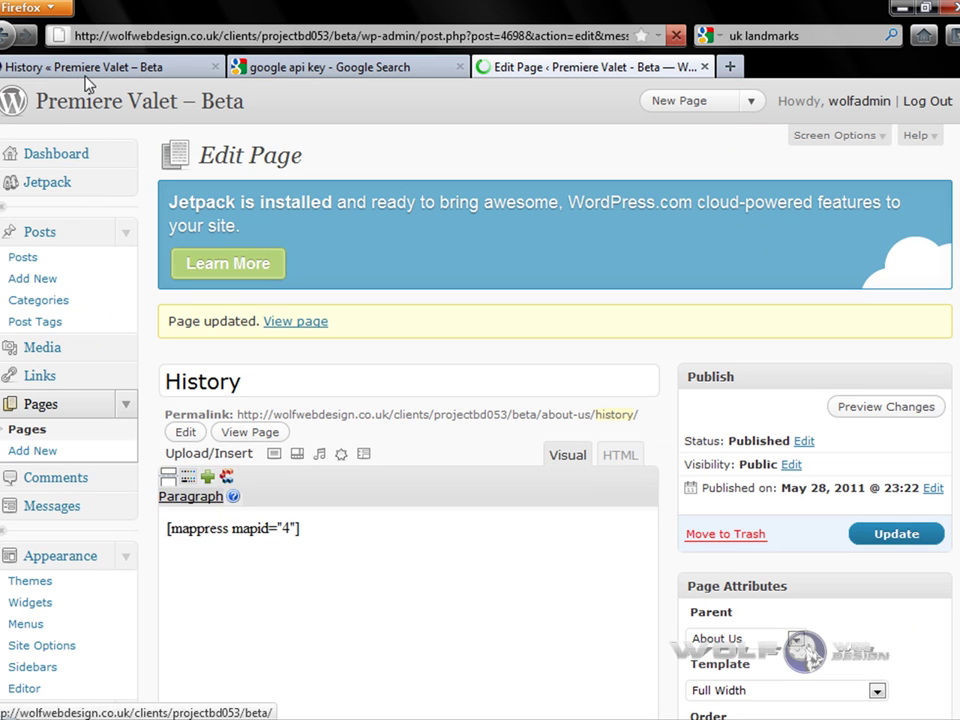
left_click(70, 64)
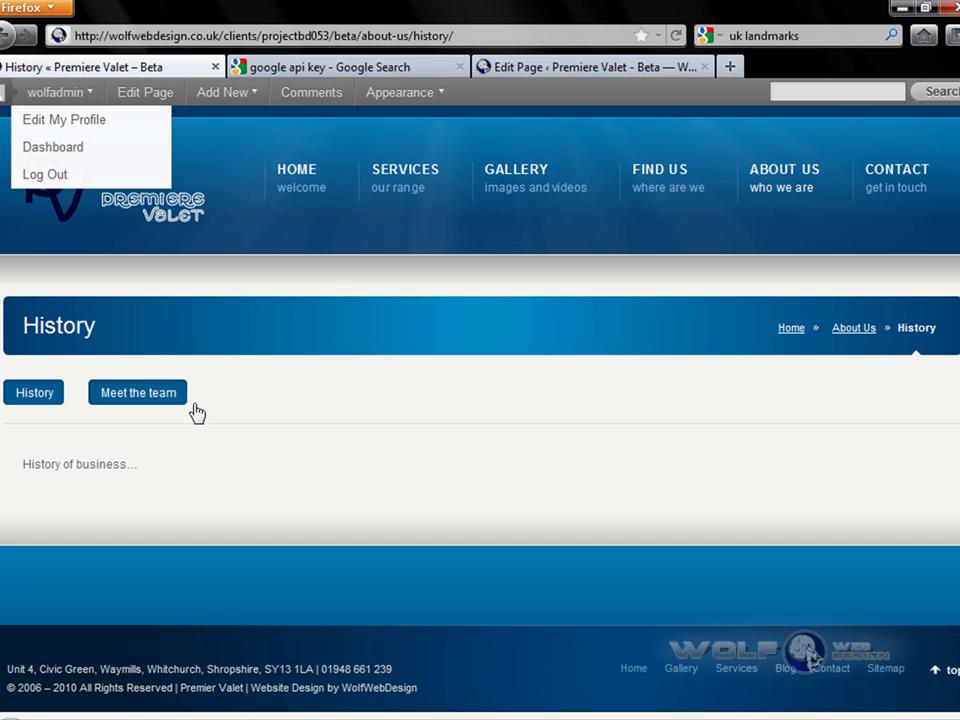
left_click(677, 36)
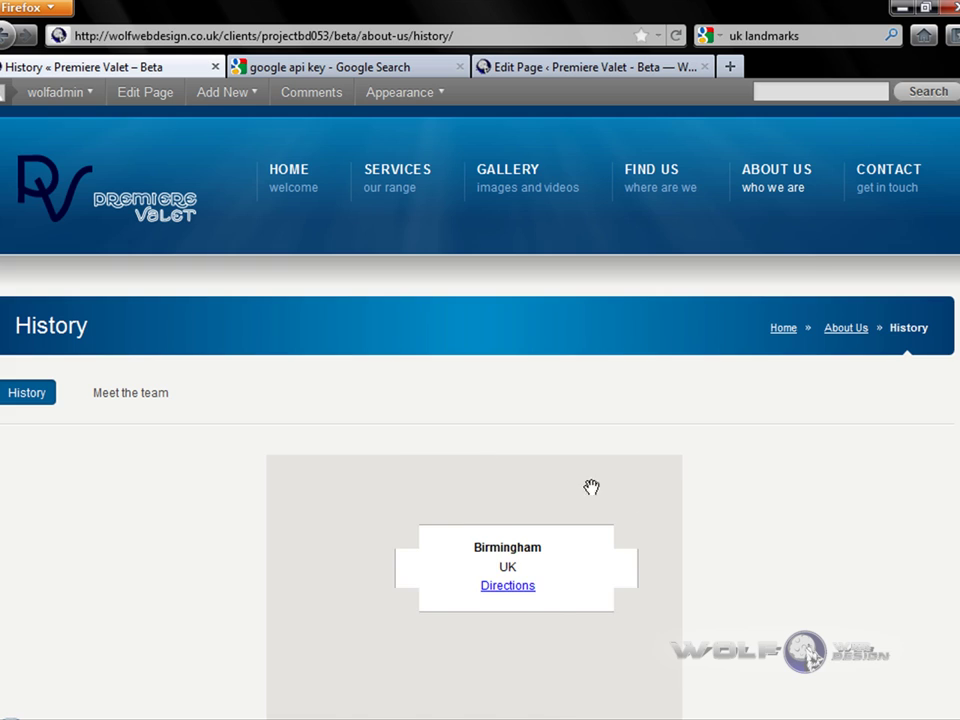
scroll(155, 513, "down", 4)
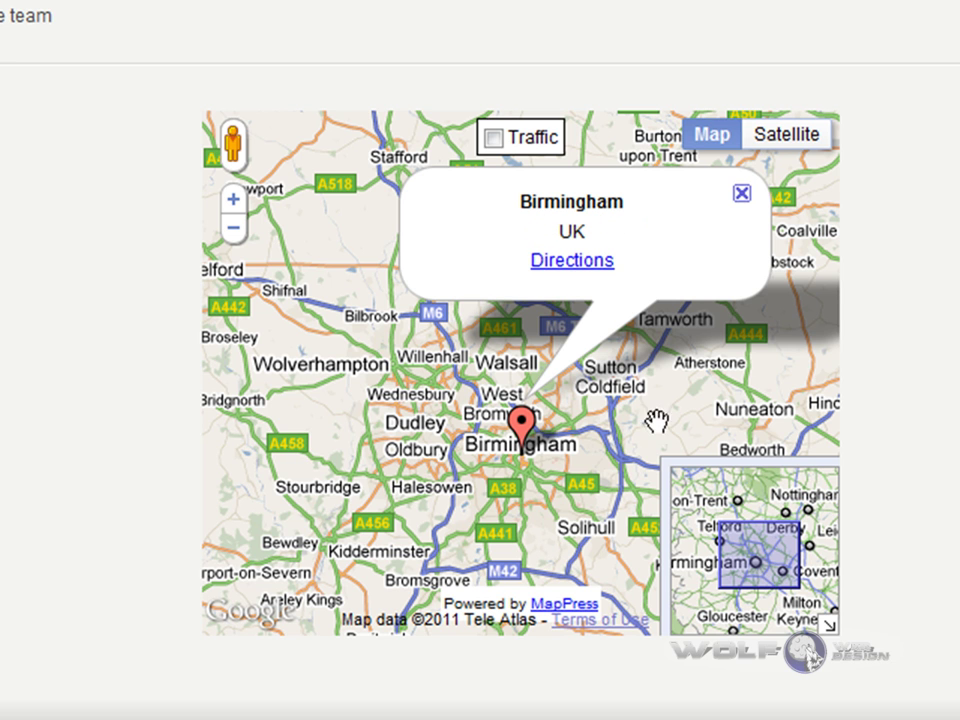
mouse_move(765, 576)
left_mouse_down()
mouse_move(771, 555)
mouse_move(760, 553)
left_mouse_up()
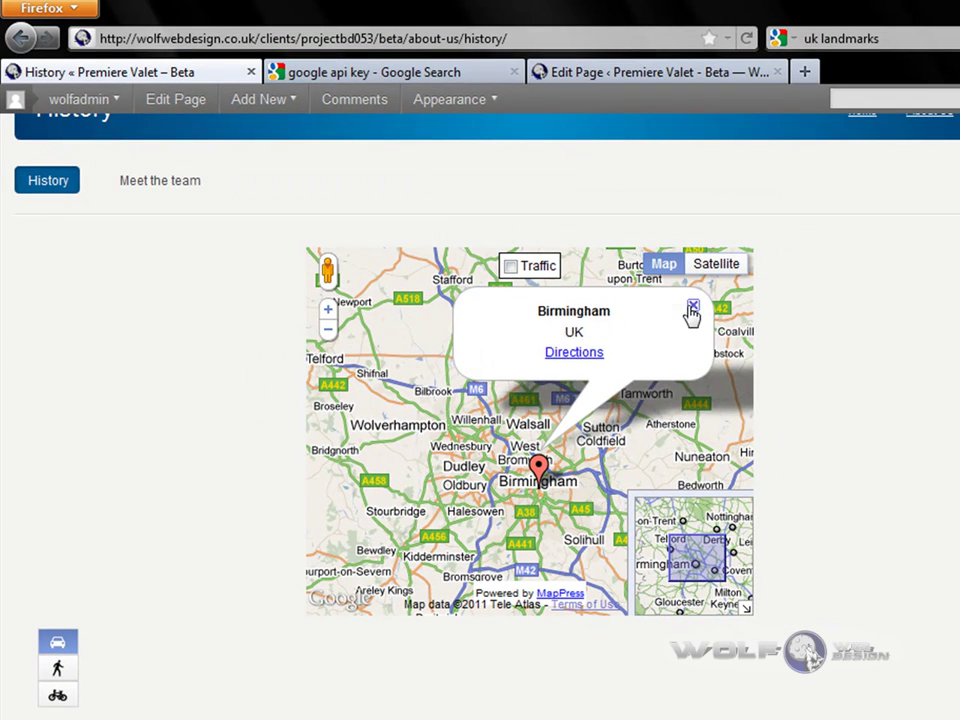
left_click(692, 307)
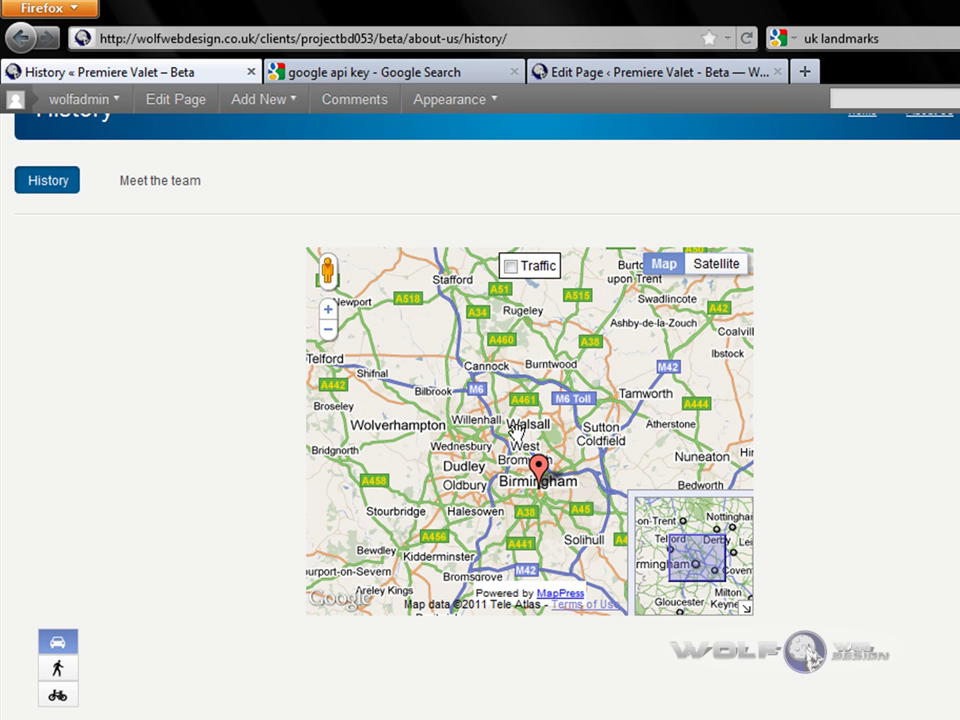
left_click(647, 72)
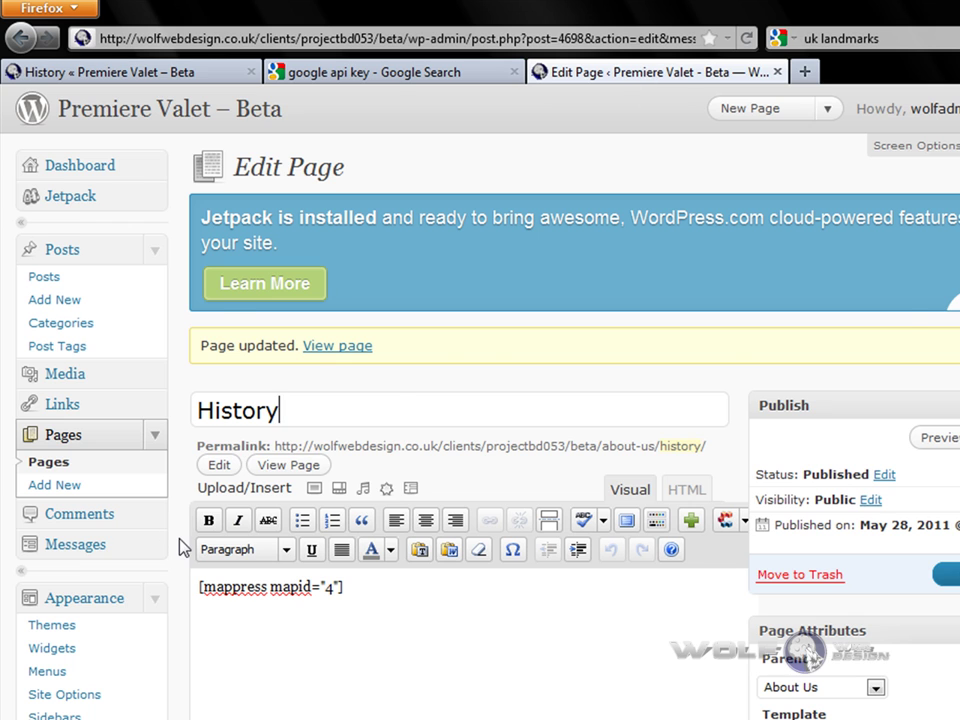
Edit the Hot Spots map to add a Wolverhampton, UK marker beside Birmingham, and save it.
scroll(179, 553, "down", 8)
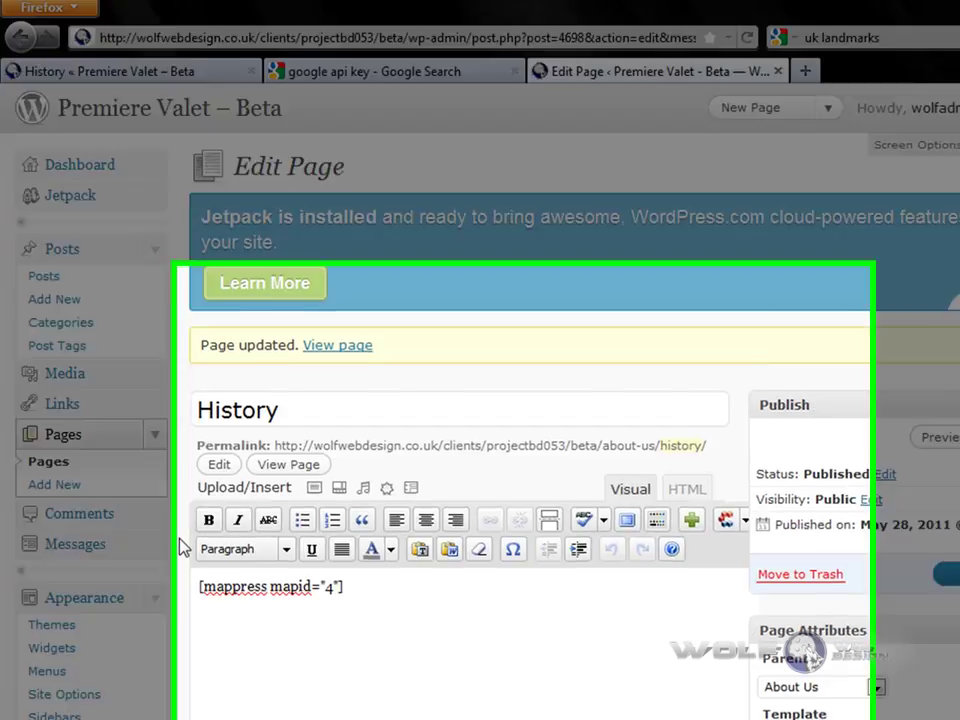
scroll(179, 548, "down", 10)
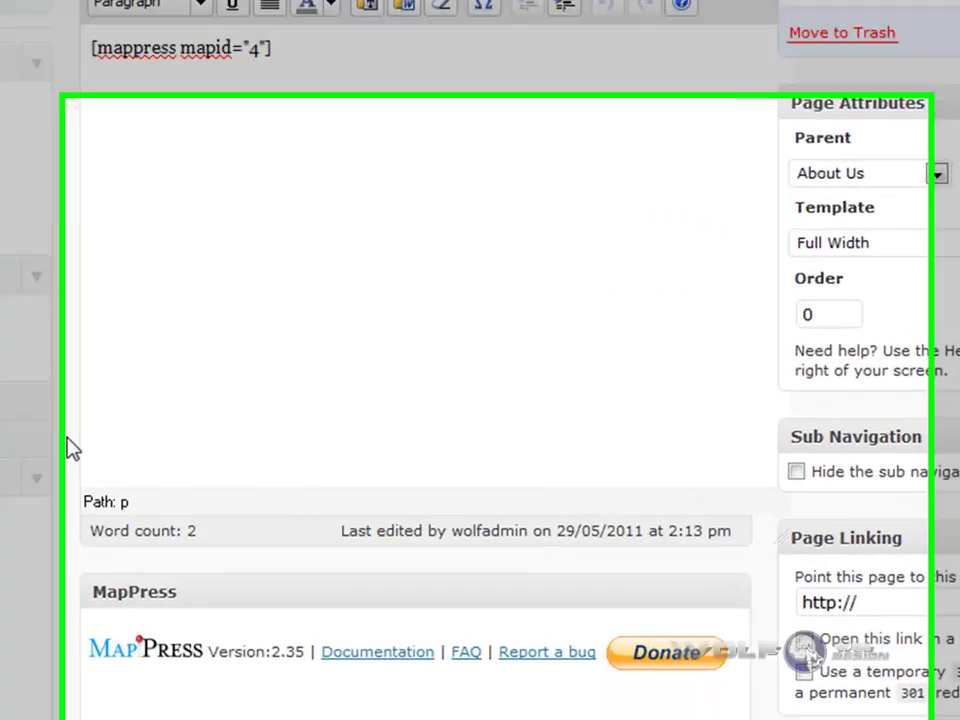
mouse_move(148, 288)
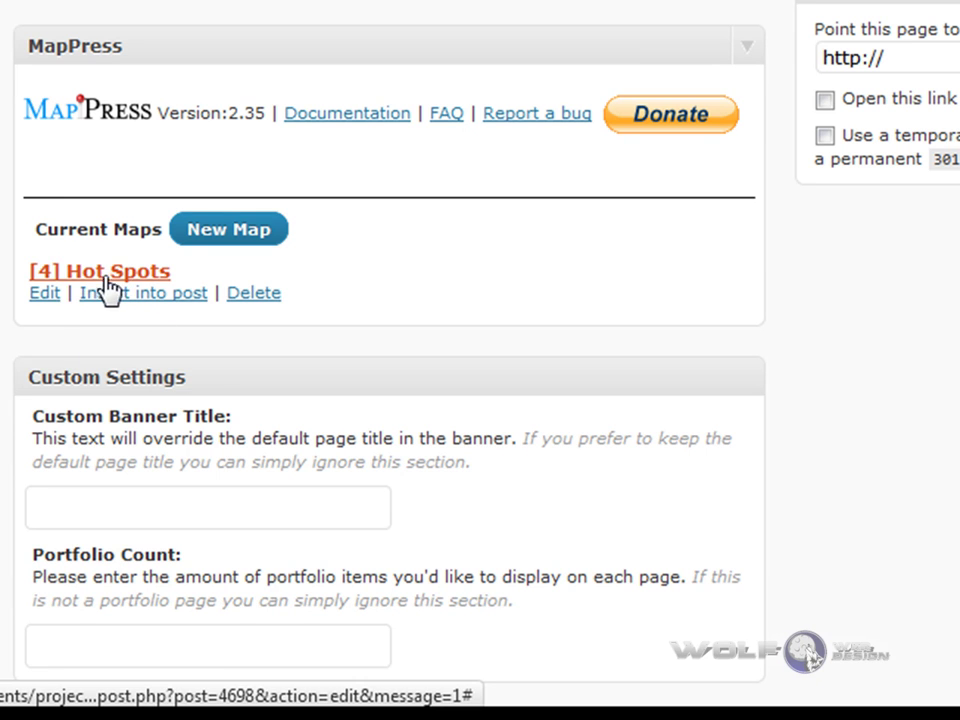
left_click(45, 296)
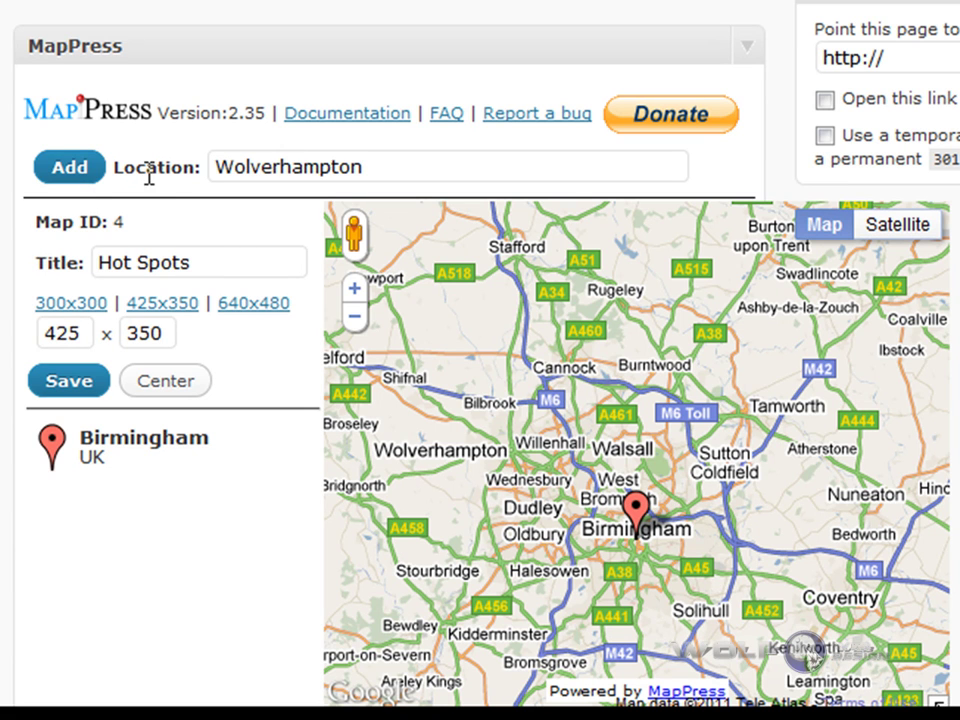
left_click(67, 178)
left_click(69, 381)
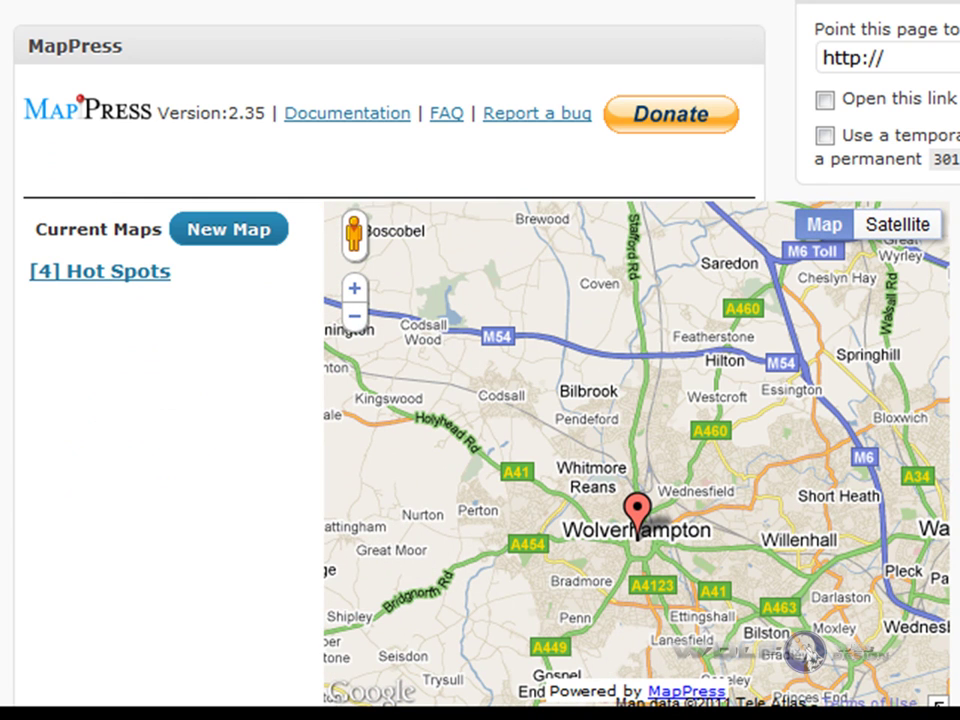
scroll(729, 205, "up", 1)
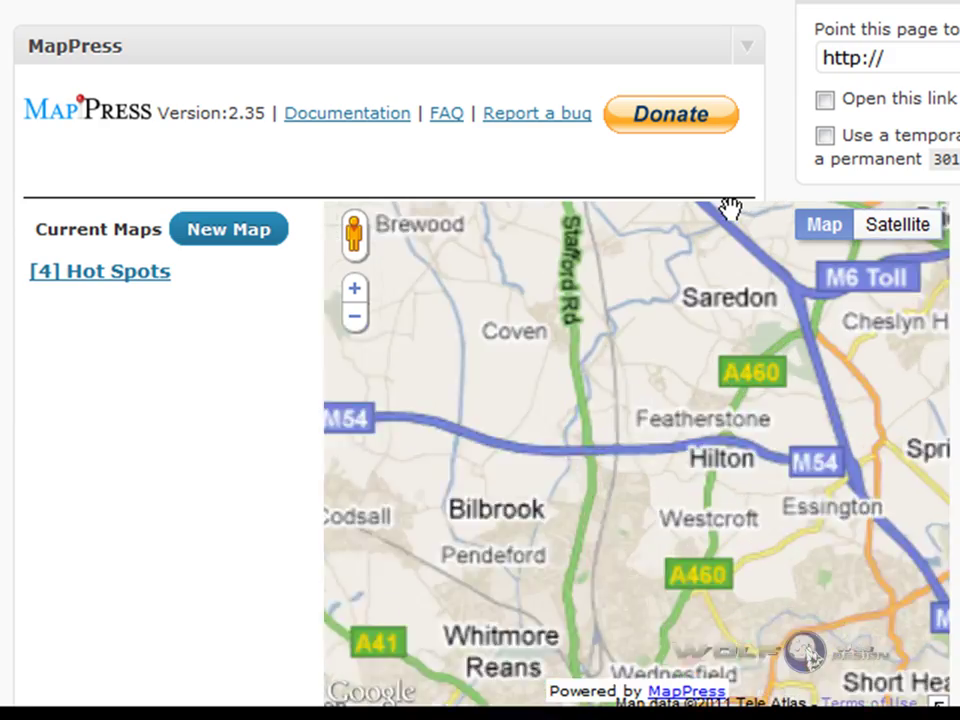
scroll(762, 280, "down", 2)
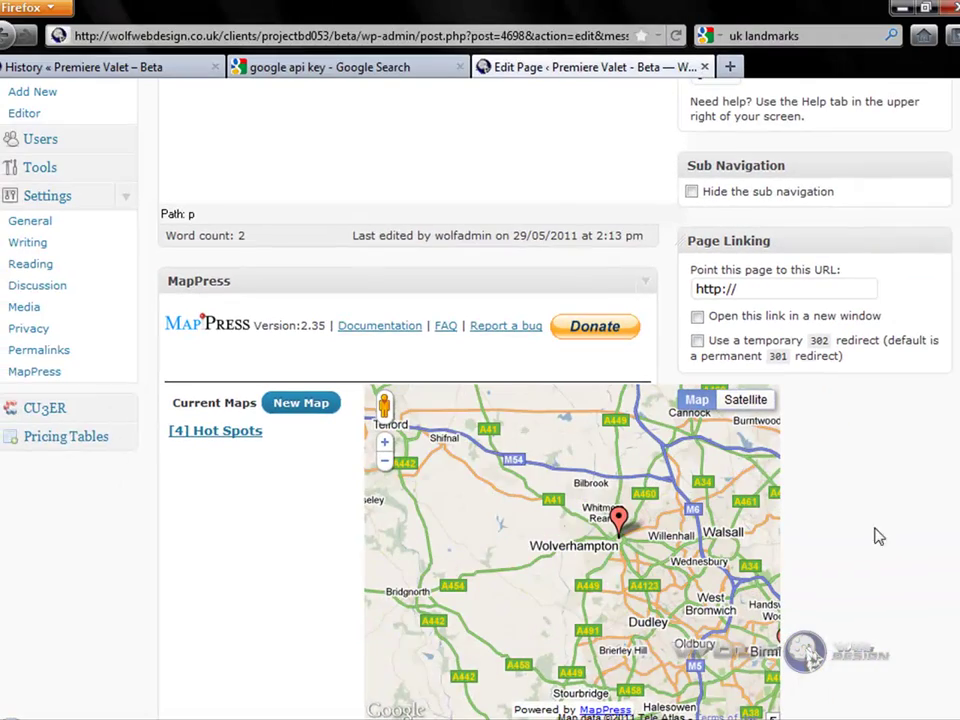
left_click(137, 67)
Reload the published History page to show the updated Hot Spots map.
mouse_move(598, 240)
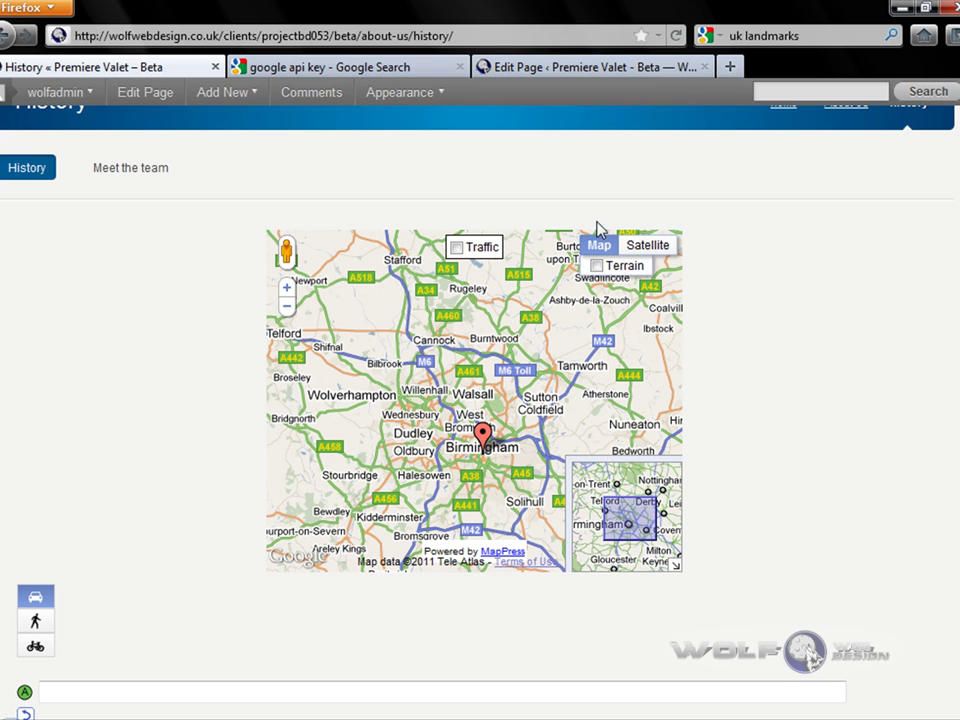
left_click(675, 35)
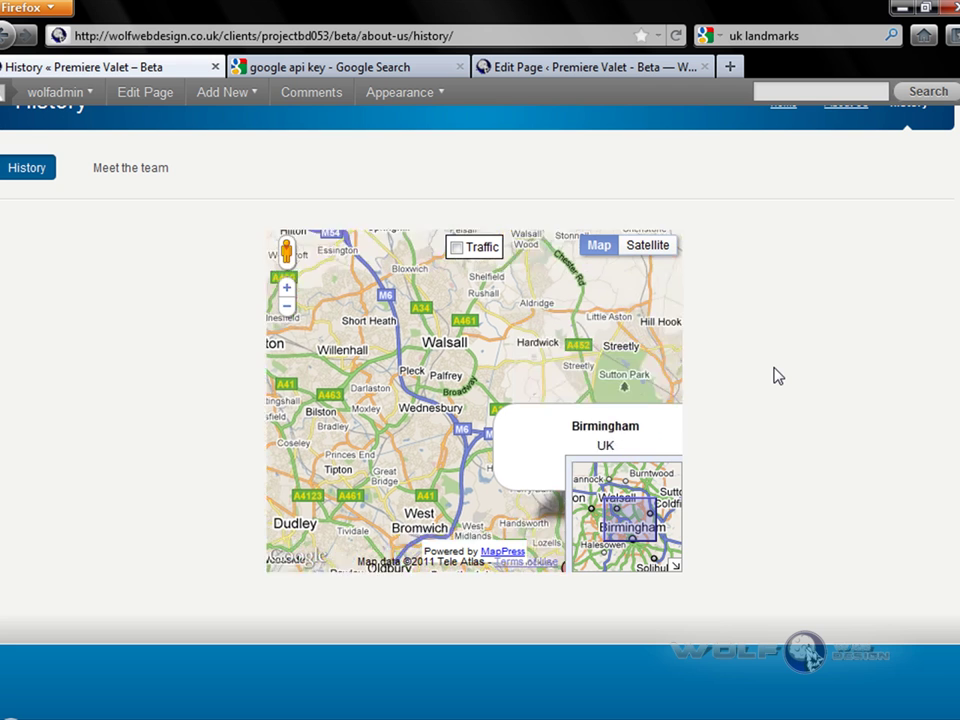
scroll(788, 437, "up", 2)
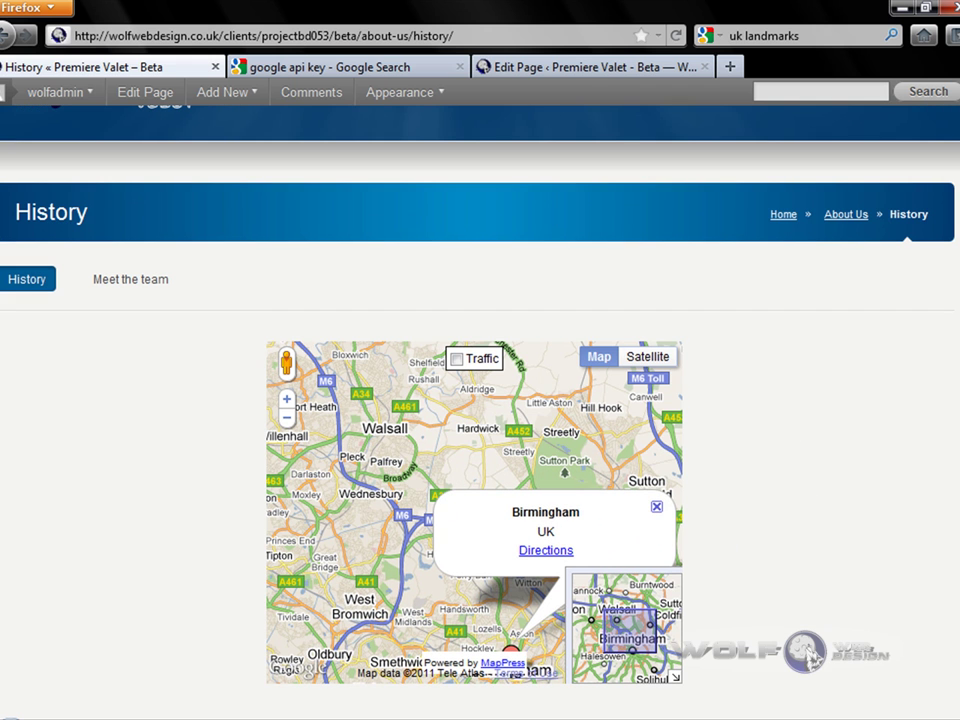
scroll(408, 545, "down", 1)
Pan the map to fit the Birmingham and Wolverhampton markers, then return to the page editor.
left_click_drag(293, 471, 388, 431)
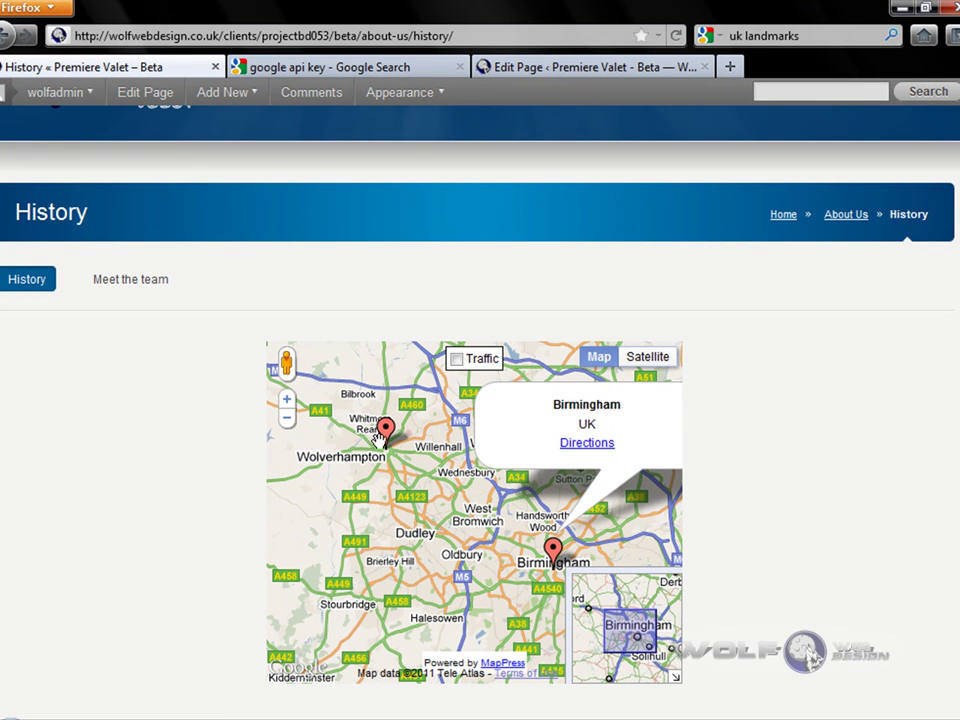
left_click_drag(427, 500, 395, 519)
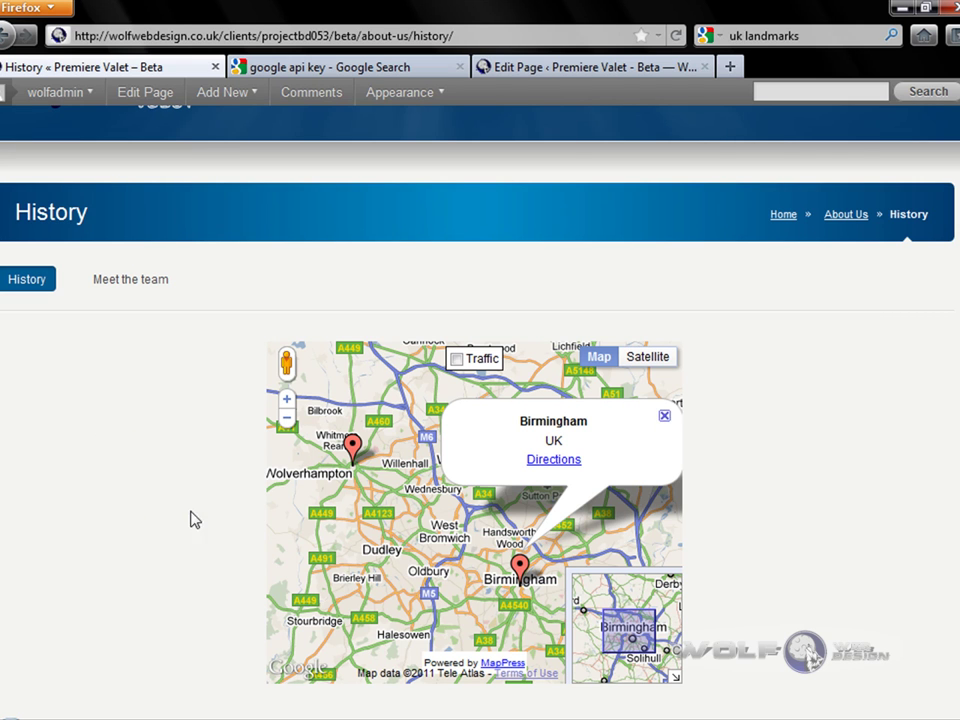
left_click(558, 74)
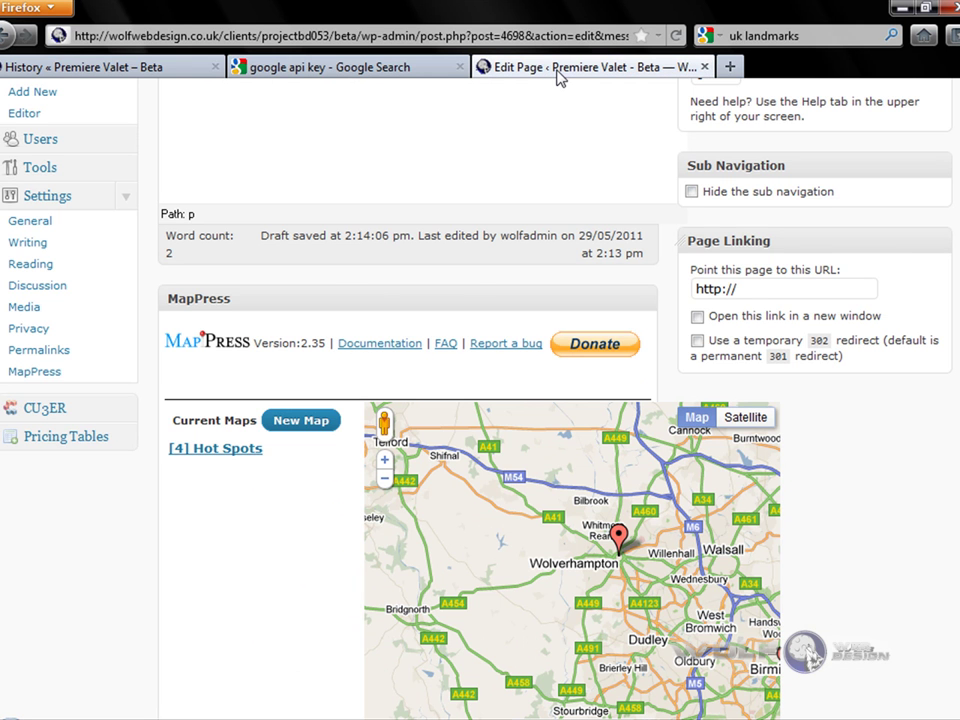
Add a Wolverhampton postcode marker to Hot Spots, place it beside St Jude's Parish Church, and save.
scroll(240, 513, "down", 2)
mouse_move(225, 349)
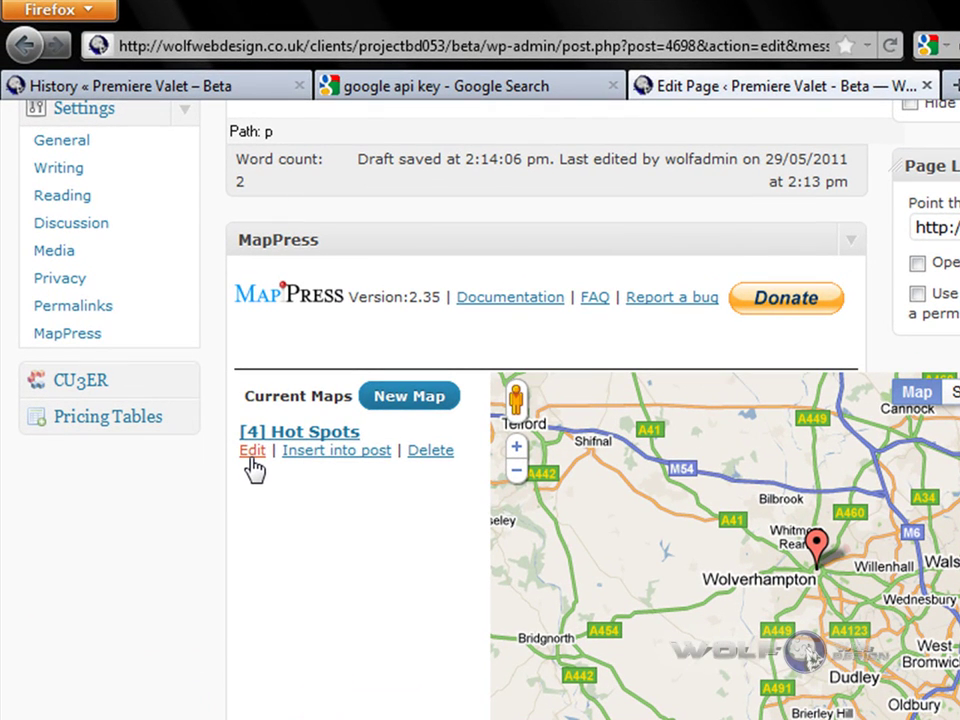
left_click(252, 452)
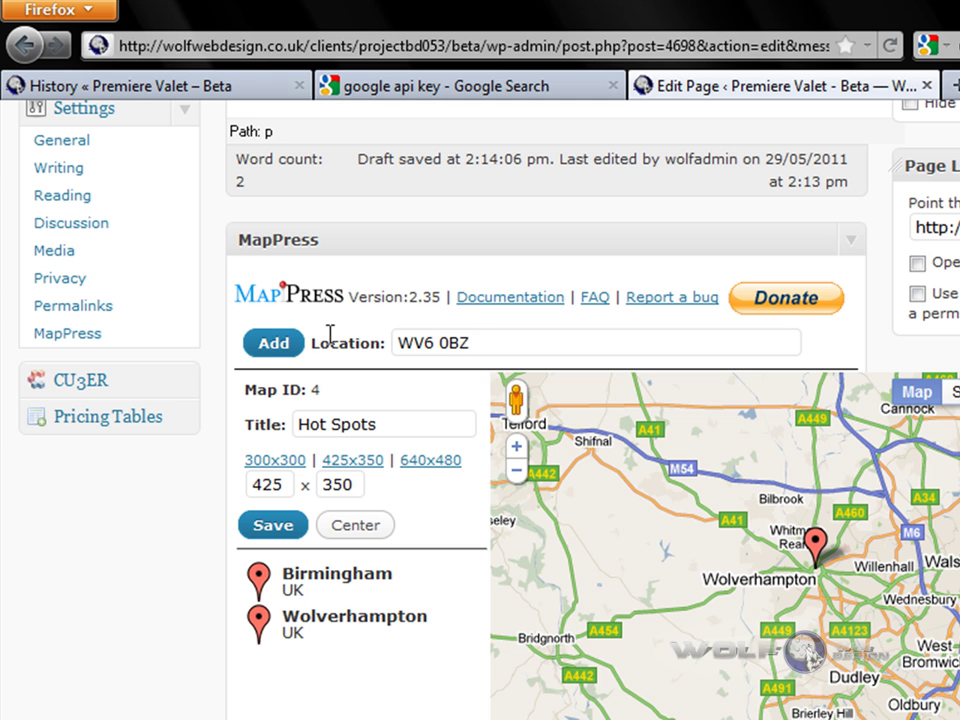
left_click(272, 344)
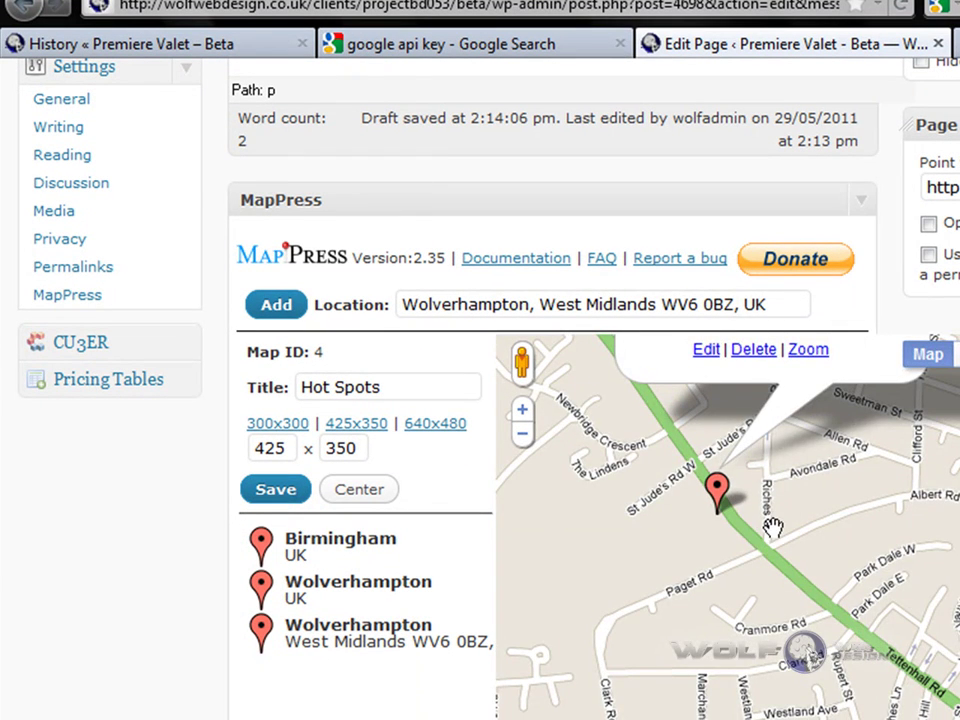
scroll(755, 550, "up", 1)
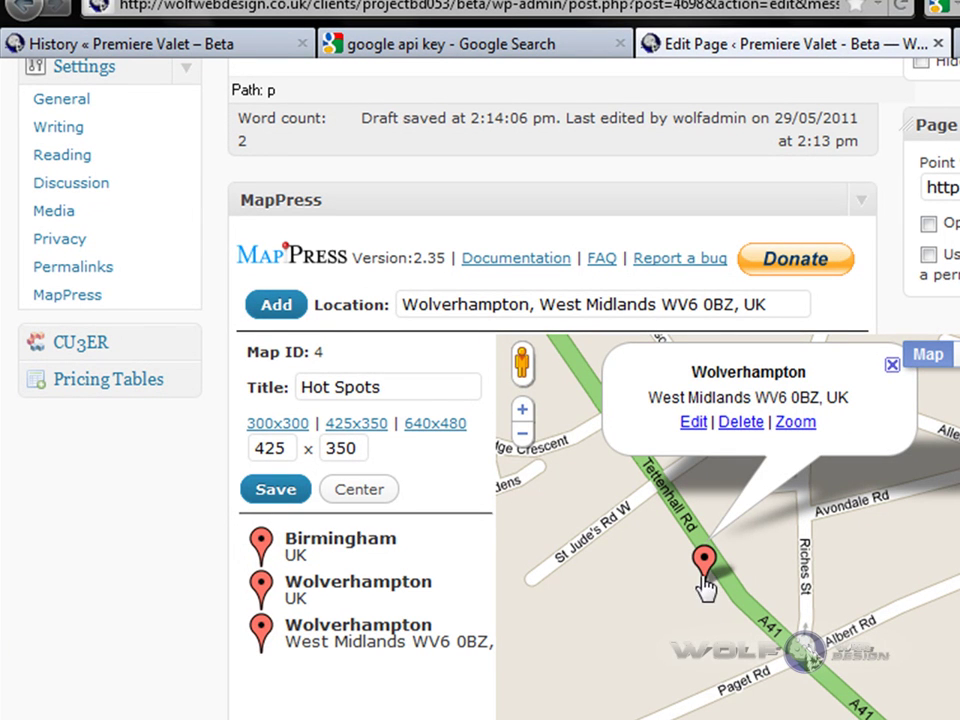
mouse_move(706, 573)
left_mouse_down()
mouse_move(704, 495)
mouse_move(684, 444)
left_mouse_up()
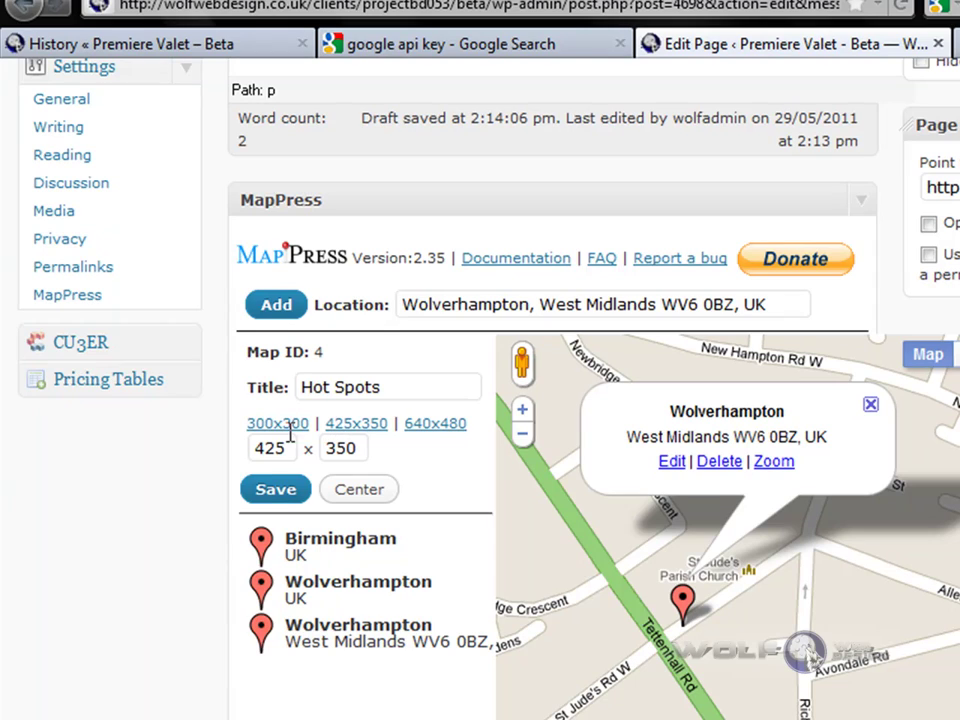
left_click(275, 487)
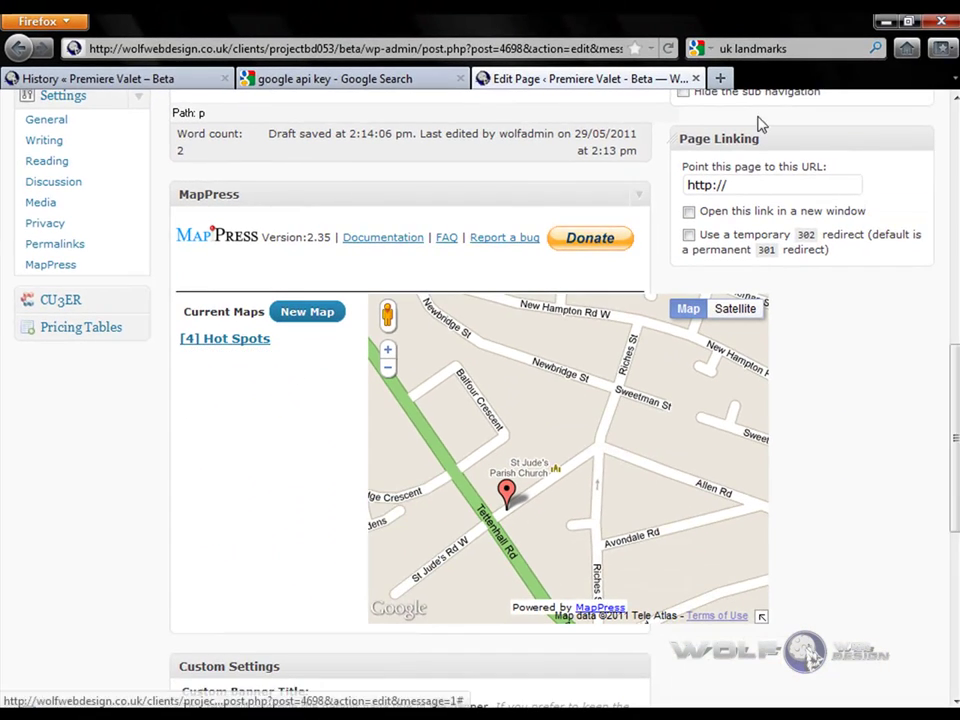
Reload the live History page and show the Birmingham marker's details on the map.
left_click(130, 78)
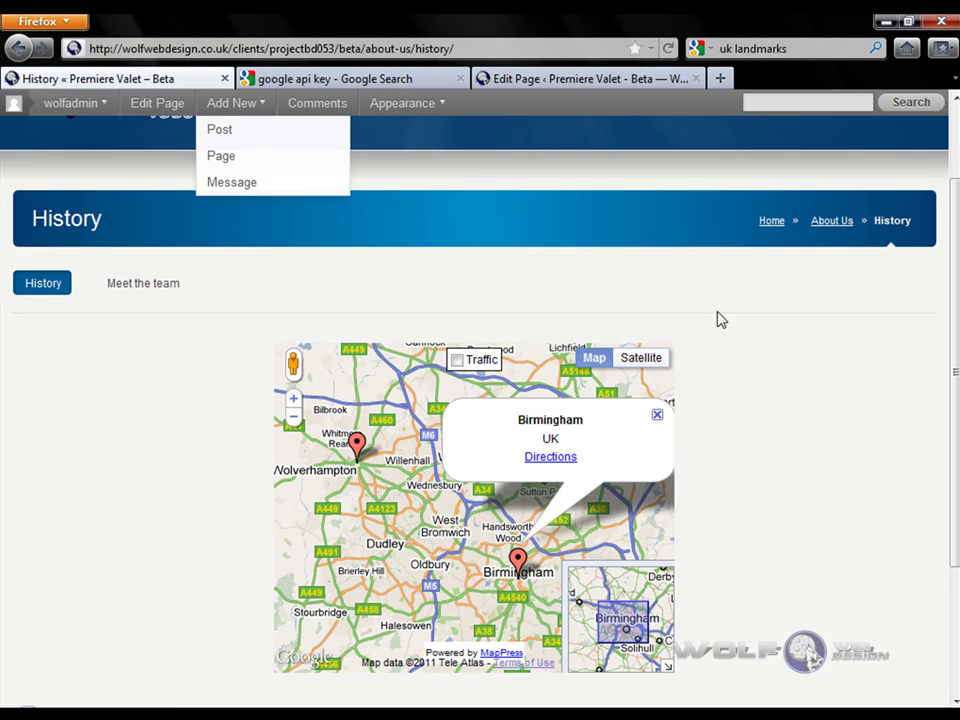
left_click(668, 48)
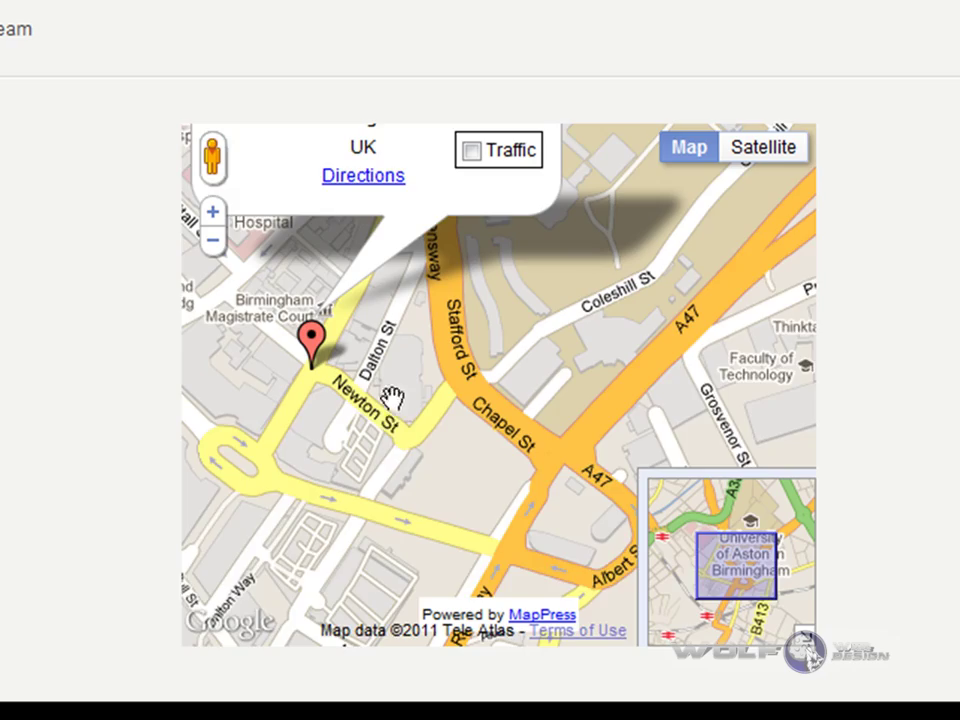
scroll(508, 508, "down", 3)
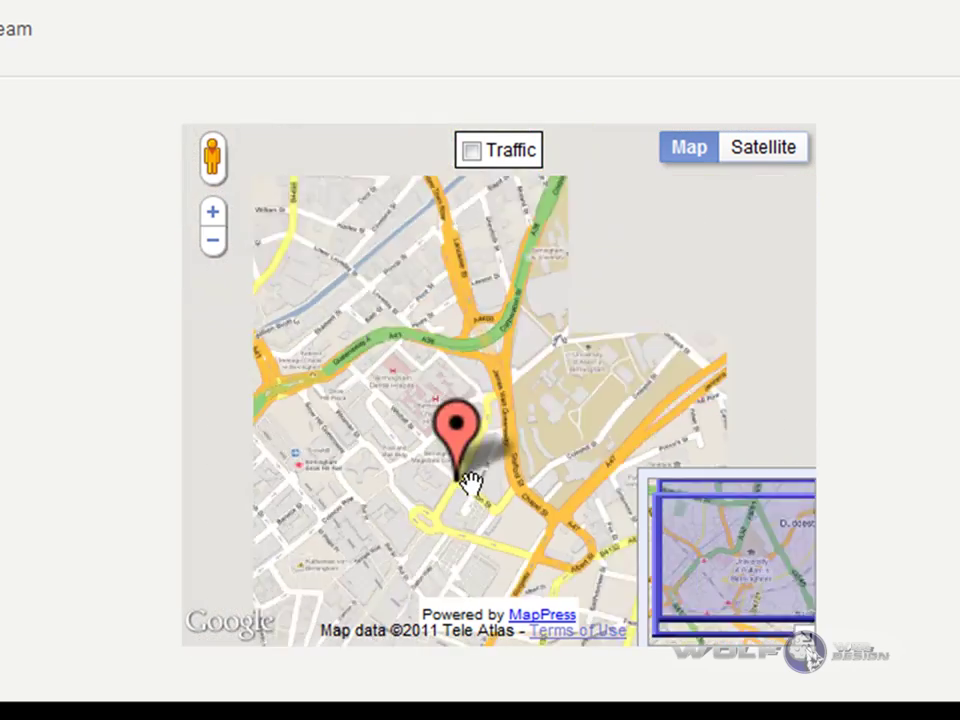
left_click(466, 472)
Pan and zoom the map to inspect the Wolverhampton markers, including the Tettenhall Rd one.
left_click_drag(332, 364, 572, 443)
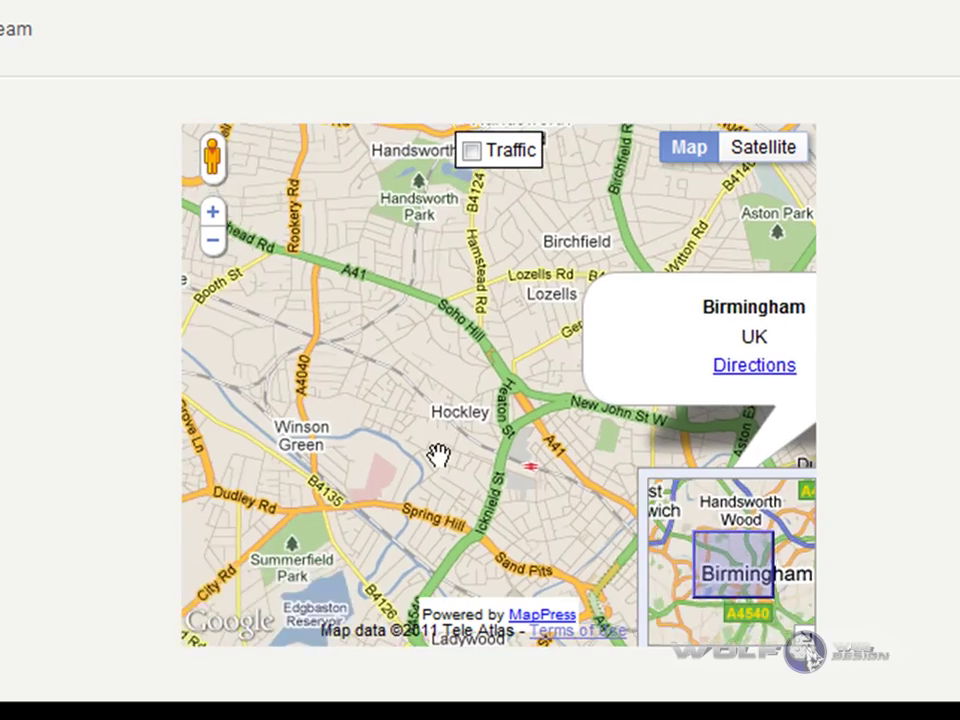
scroll(435, 454, "down", 1)
scroll(437, 455, "down", 2)
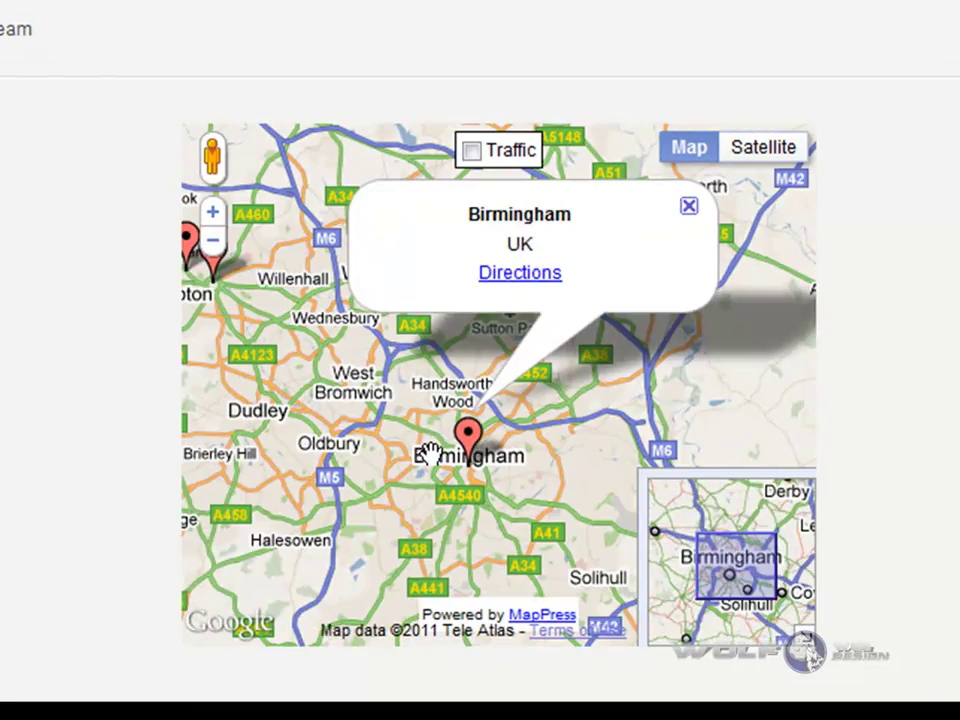
scroll(432, 392, "up", 2)
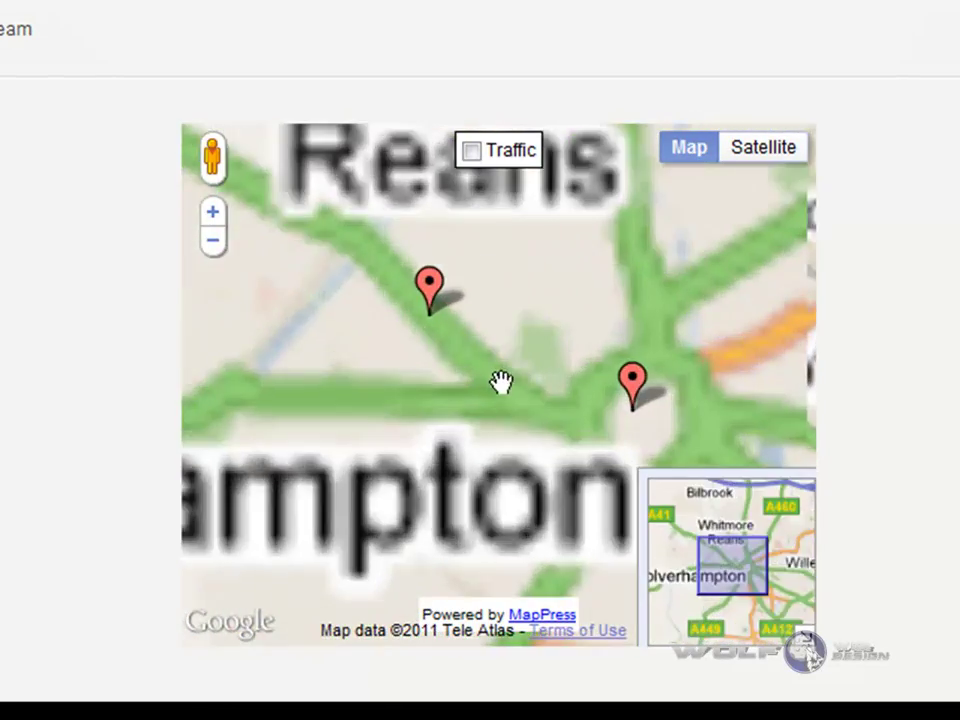
left_click_drag(499, 384, 366, 373)
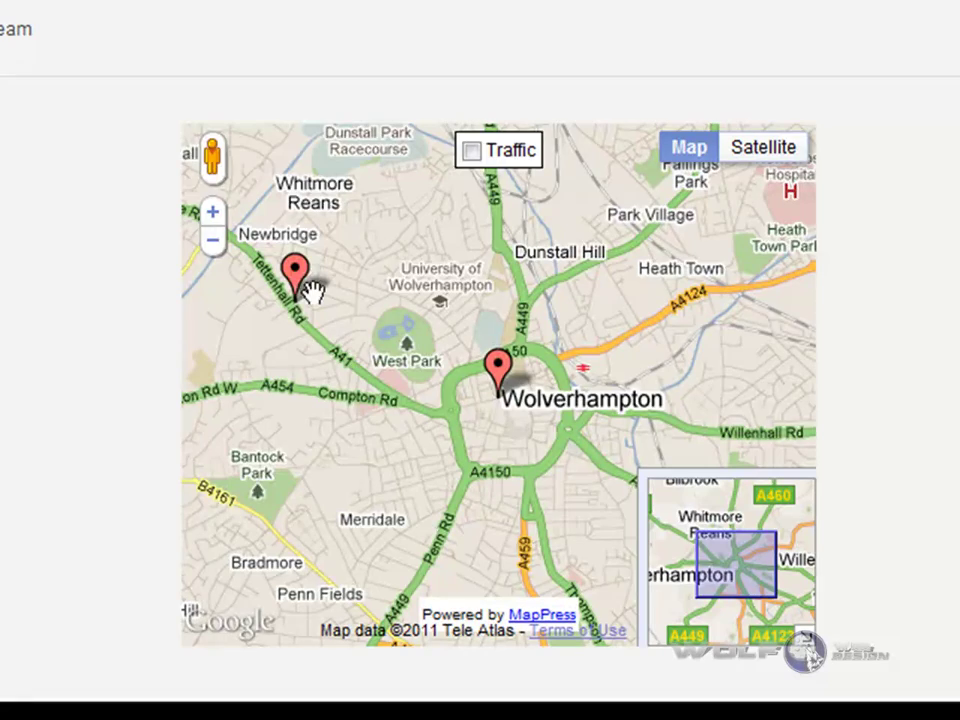
left_click_drag(298, 302, 390, 396)
scroll(336, 360, "up", 2)
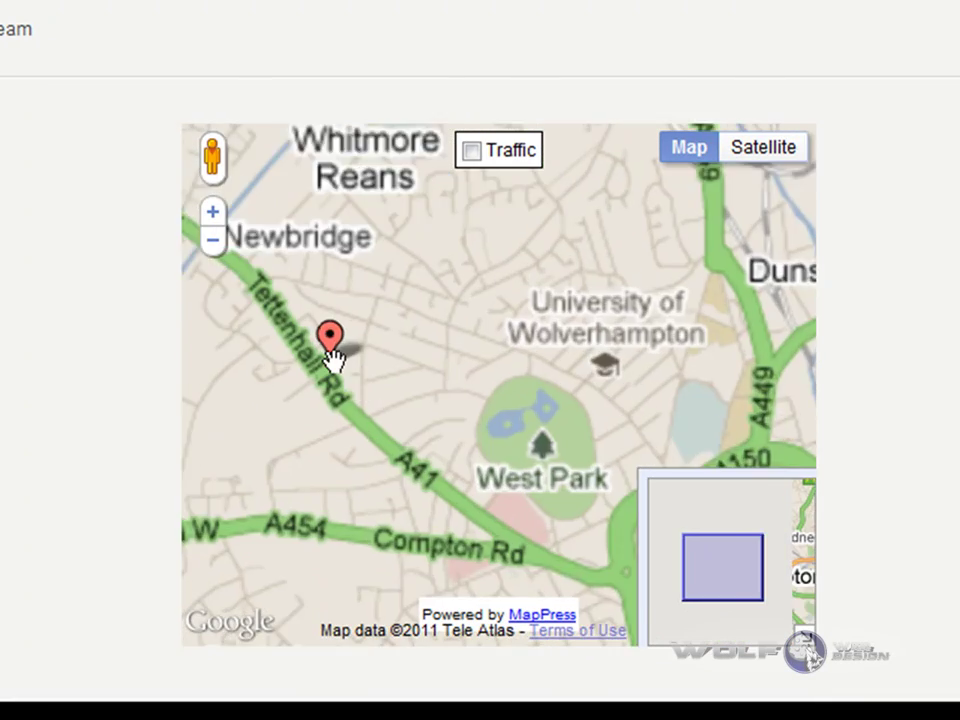
scroll(422, 467, "up", 1)
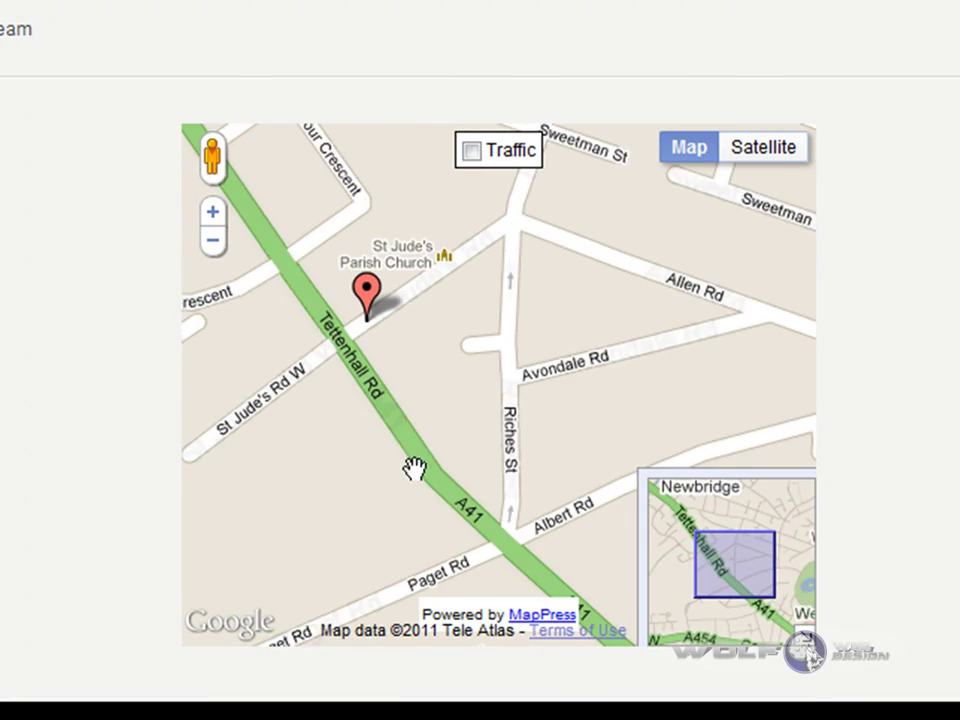